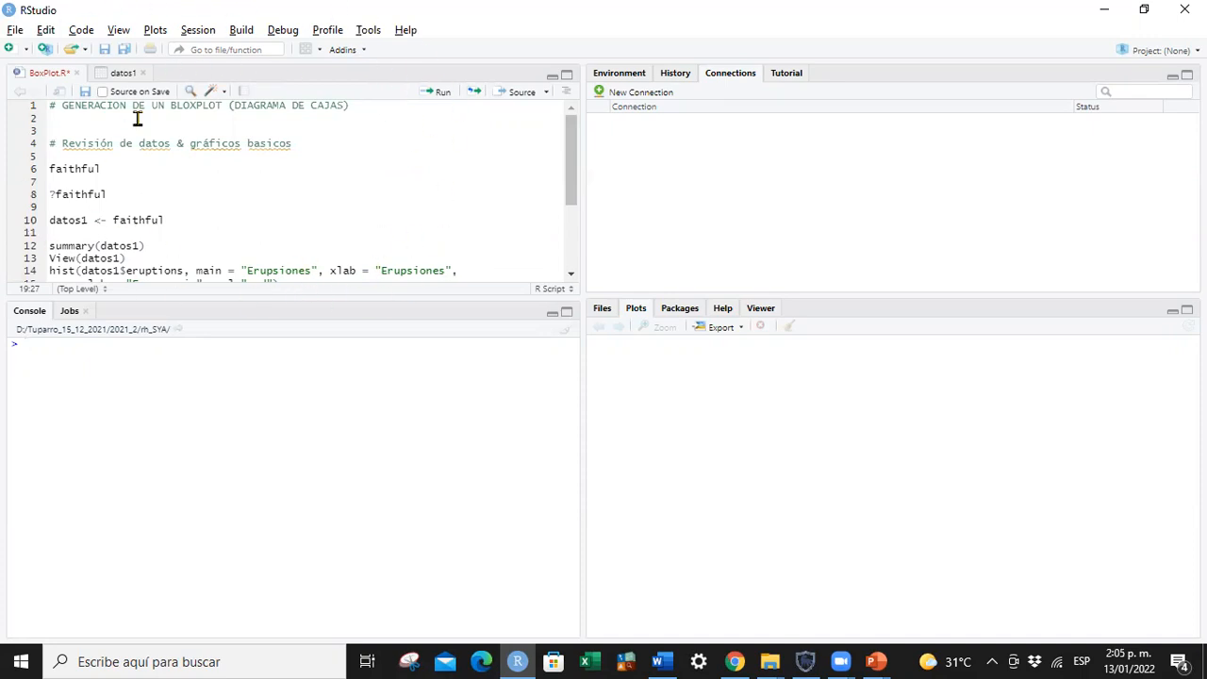
pyautogui.scroll(-2, 169, 193)
pyautogui.scroll(2, 141, 211)
pyautogui.moveTo(359, 105); pyautogui.dragTo(44, 107)
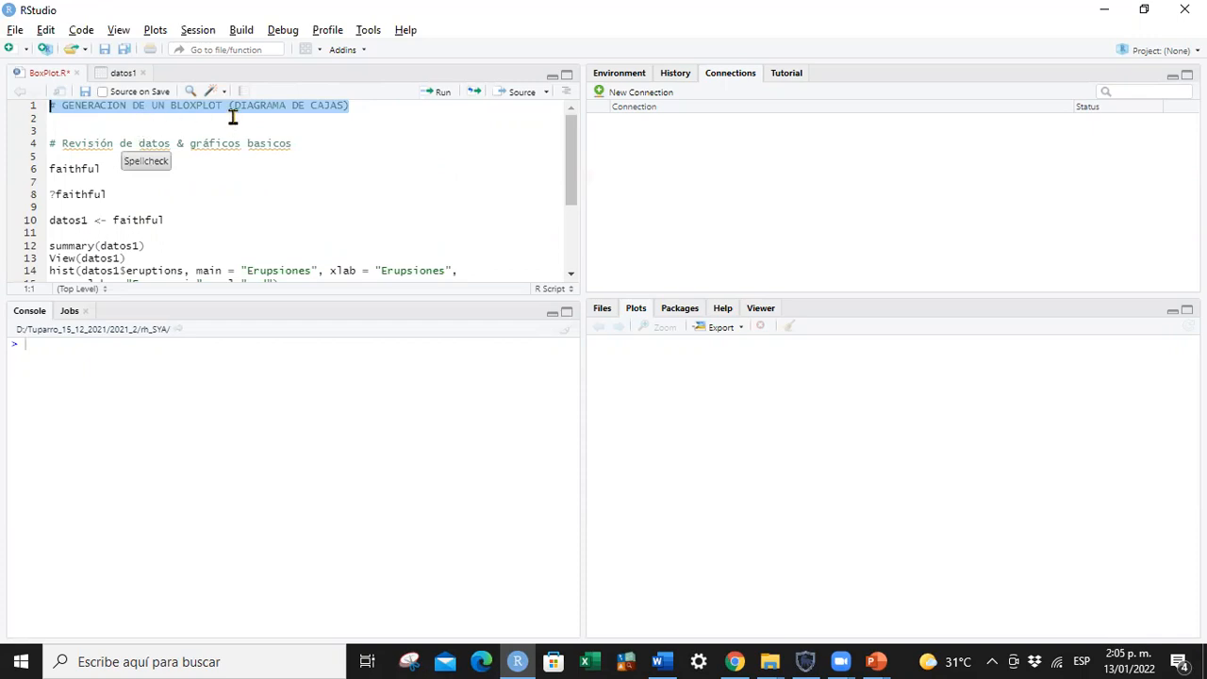
pyautogui.click(372, 114)
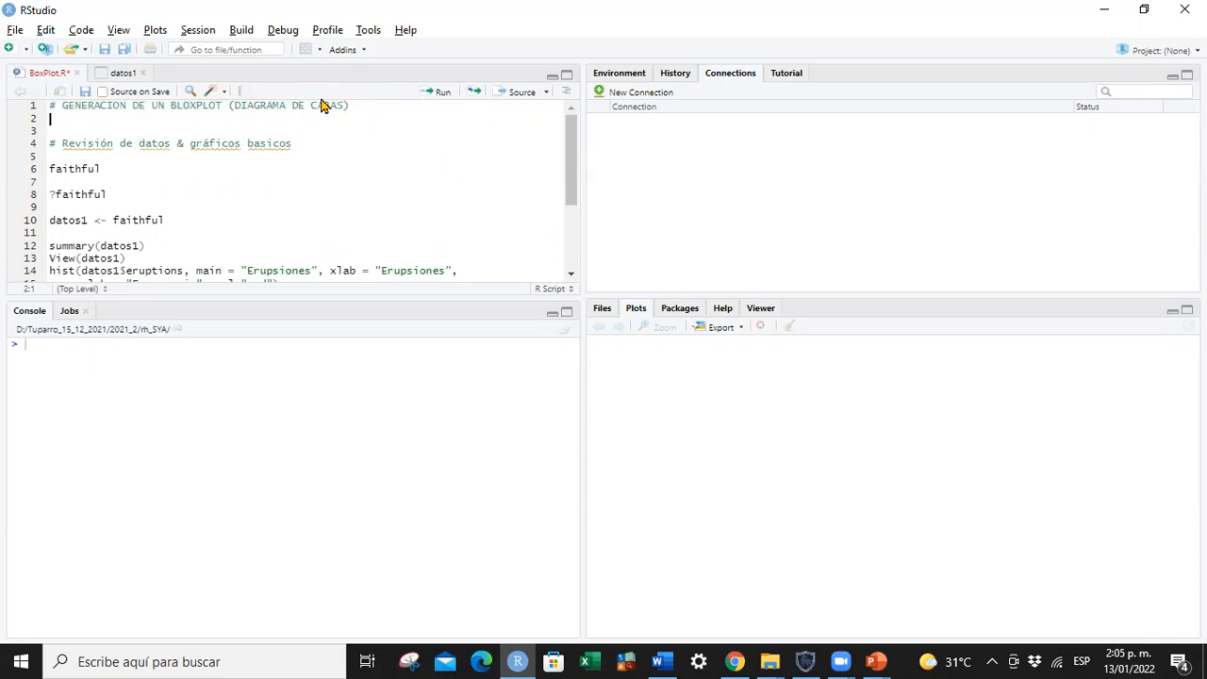
# Enlarge the interface text by zooming in two levels.
pyautogui.click(44, 31)
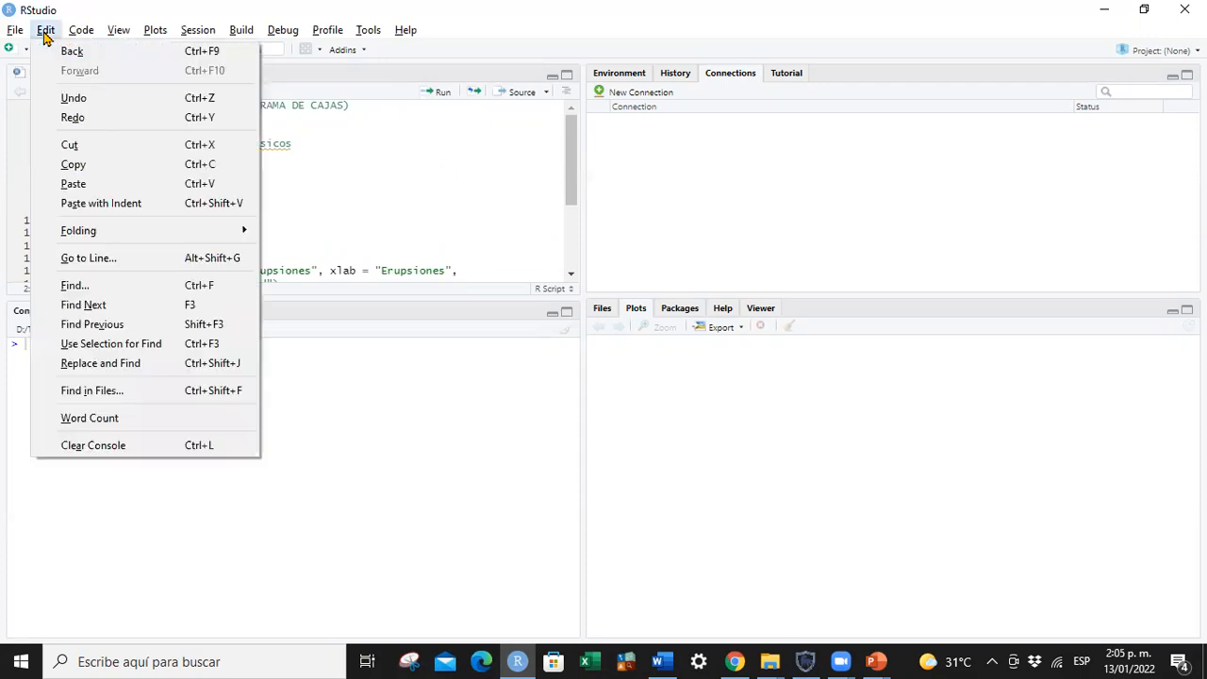
pyautogui.moveTo(118, 30)
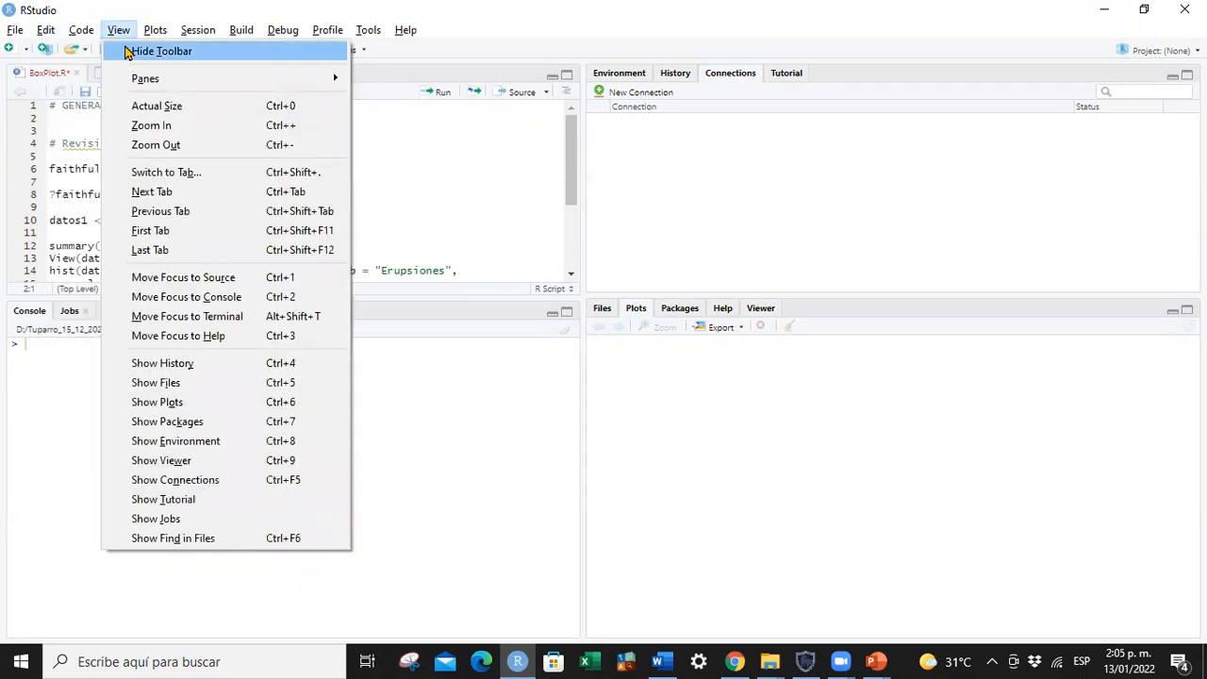
pyautogui.click(160, 132)
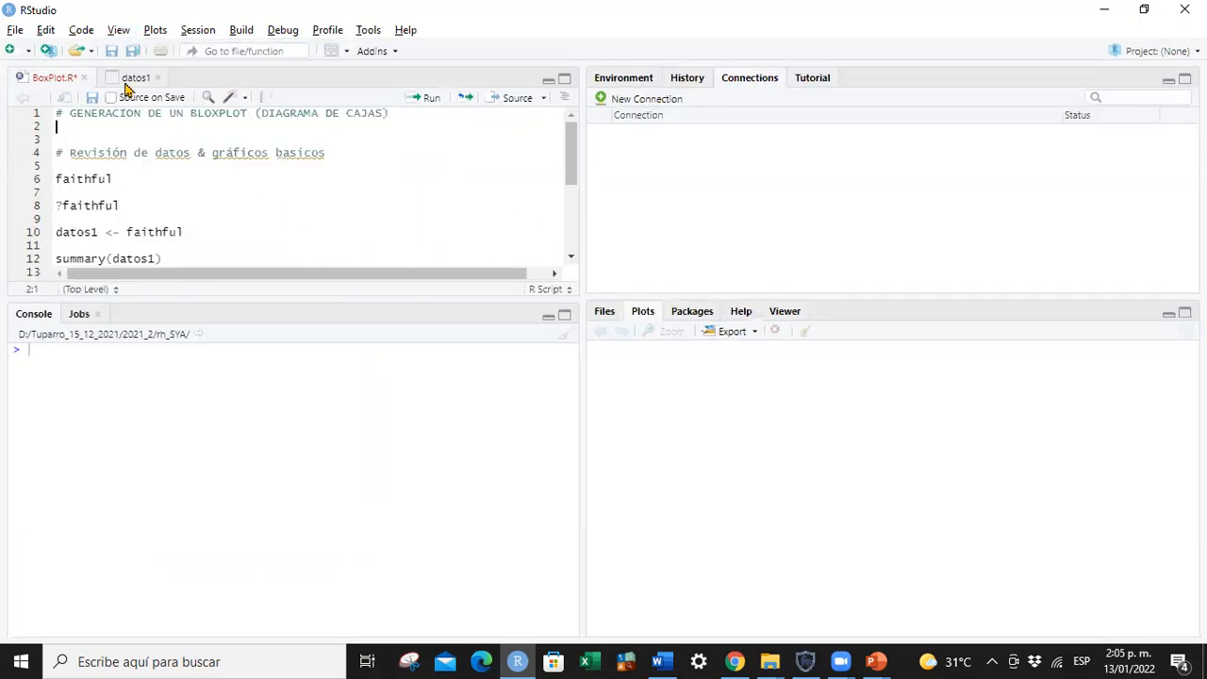
pyautogui.click(118, 31)
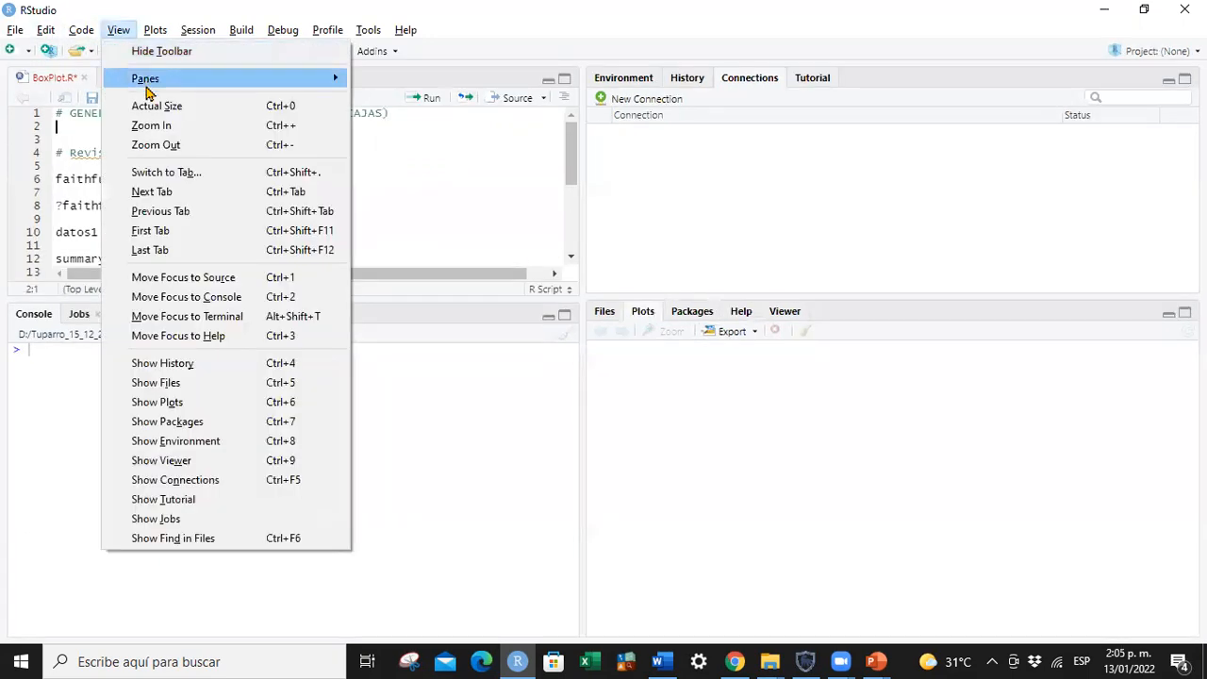
pyautogui.click(174, 129)
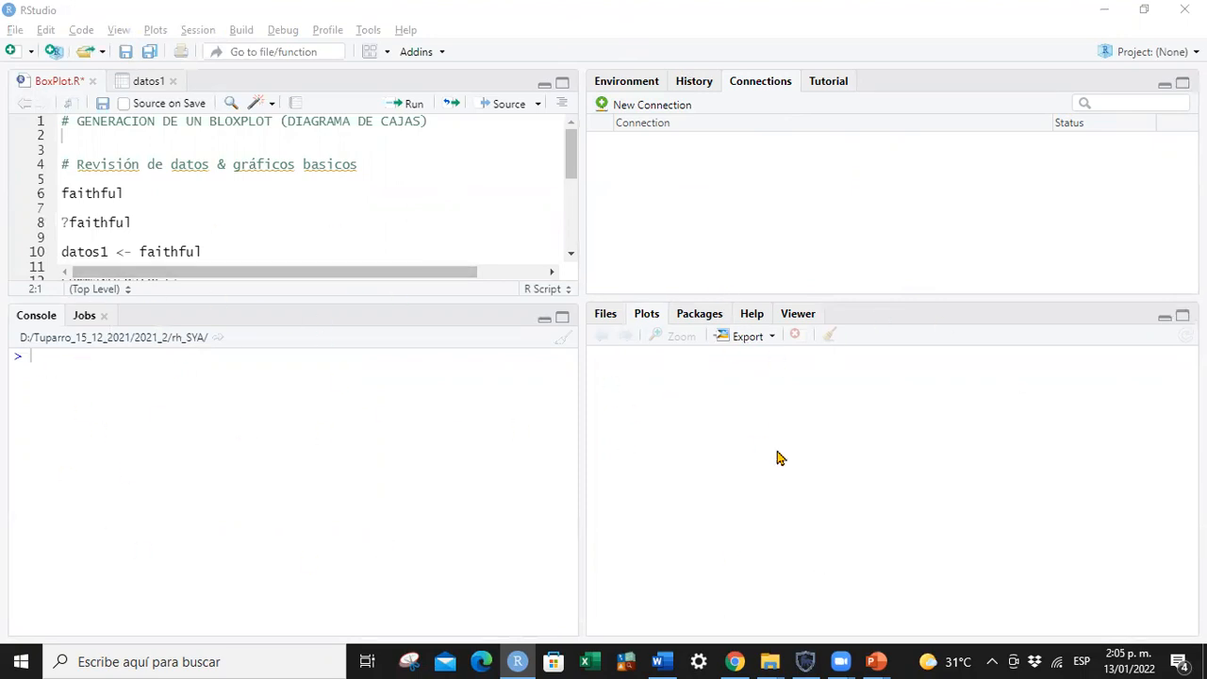
# Look through the files, plots, packages, help and viewer panes, ending on the Old Faithful Geyser Data help page.
pyautogui.click(609, 314)
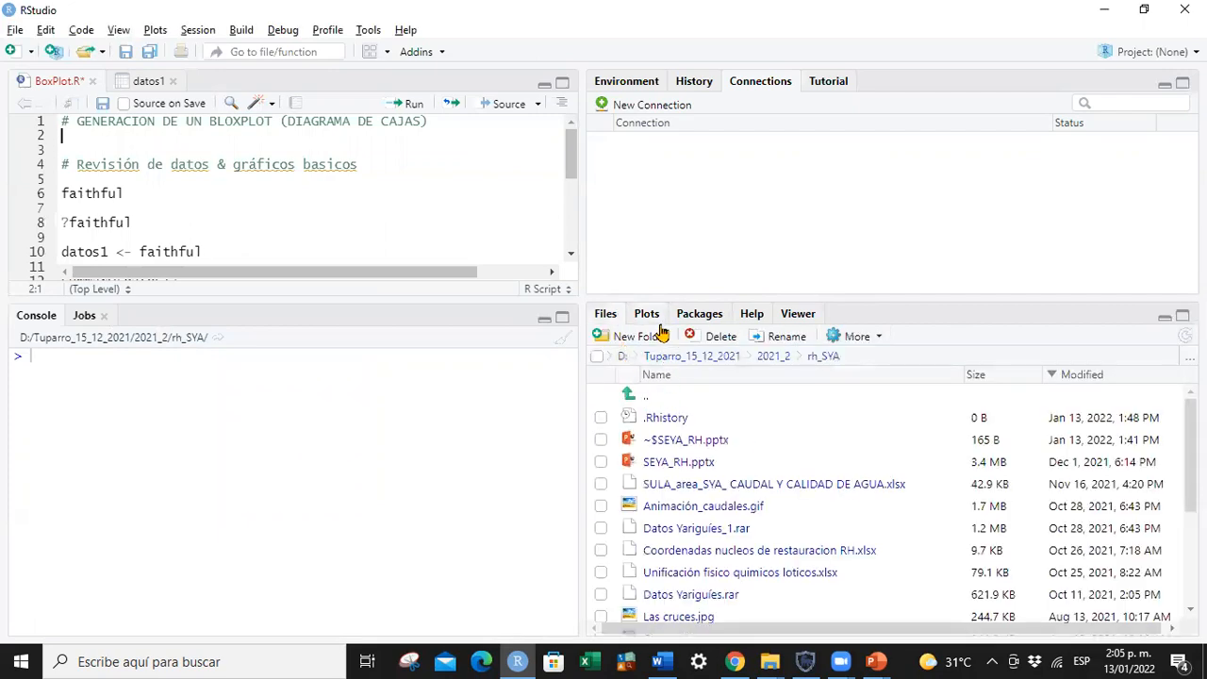
pyautogui.click(651, 317)
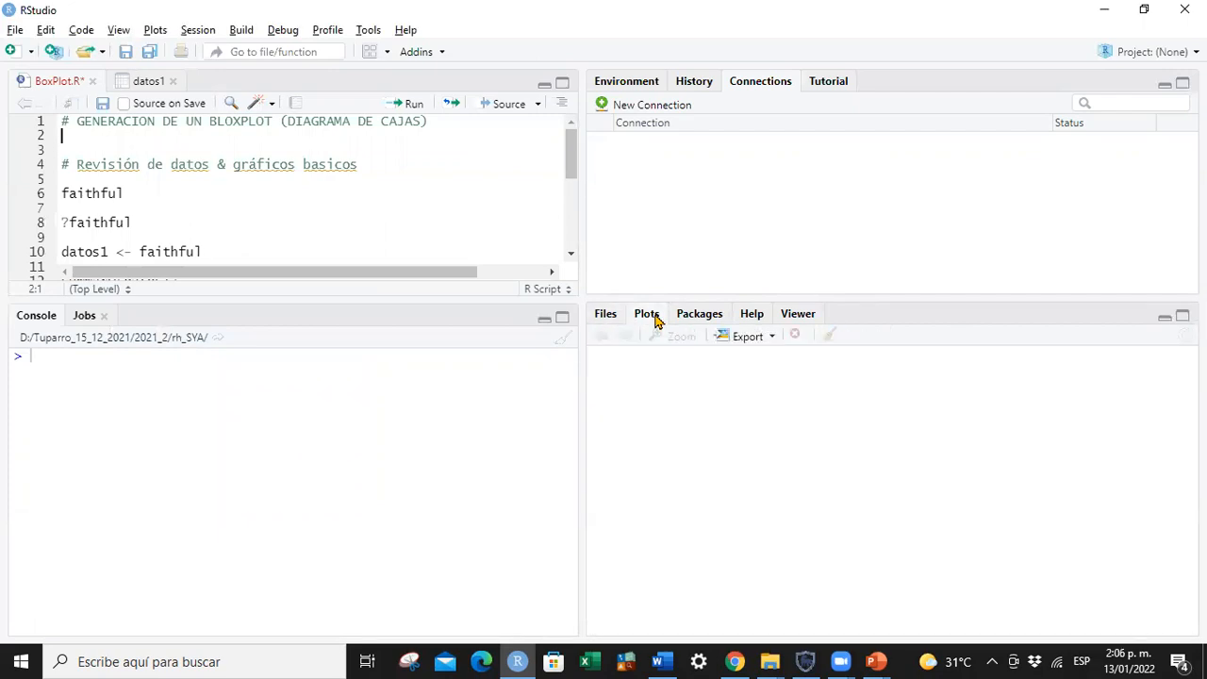
pyautogui.click(704, 317)
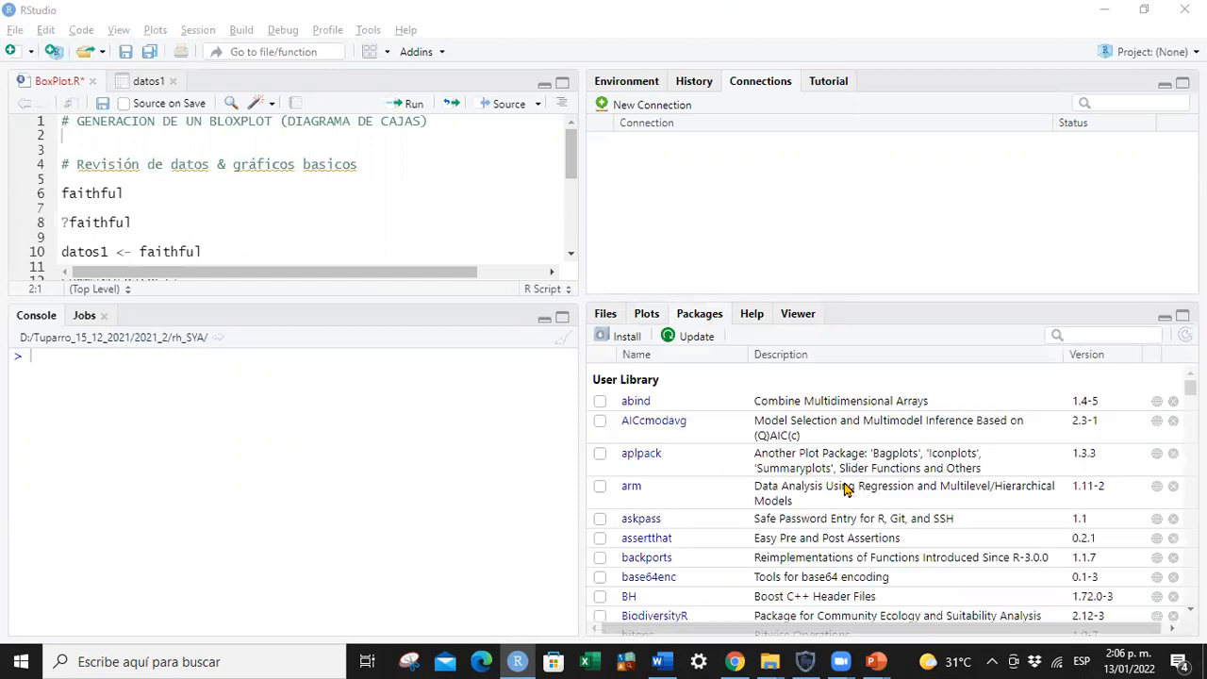
pyautogui.click(751, 317)
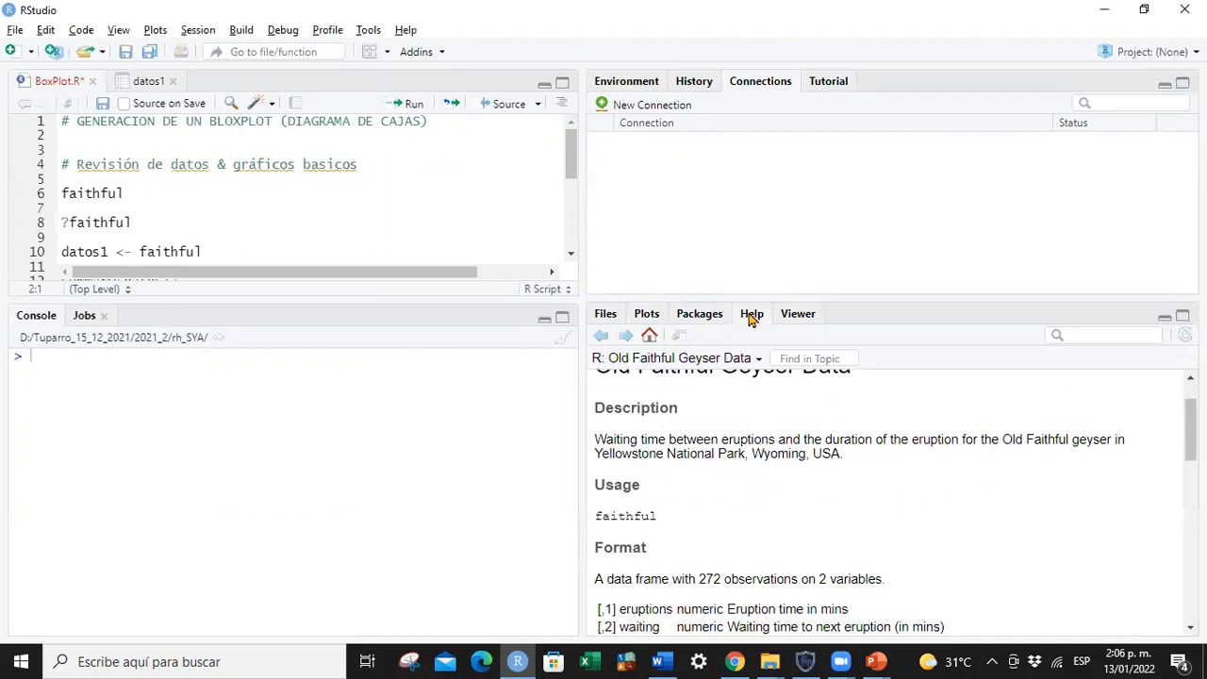
pyautogui.scroll(1, 789, 425)
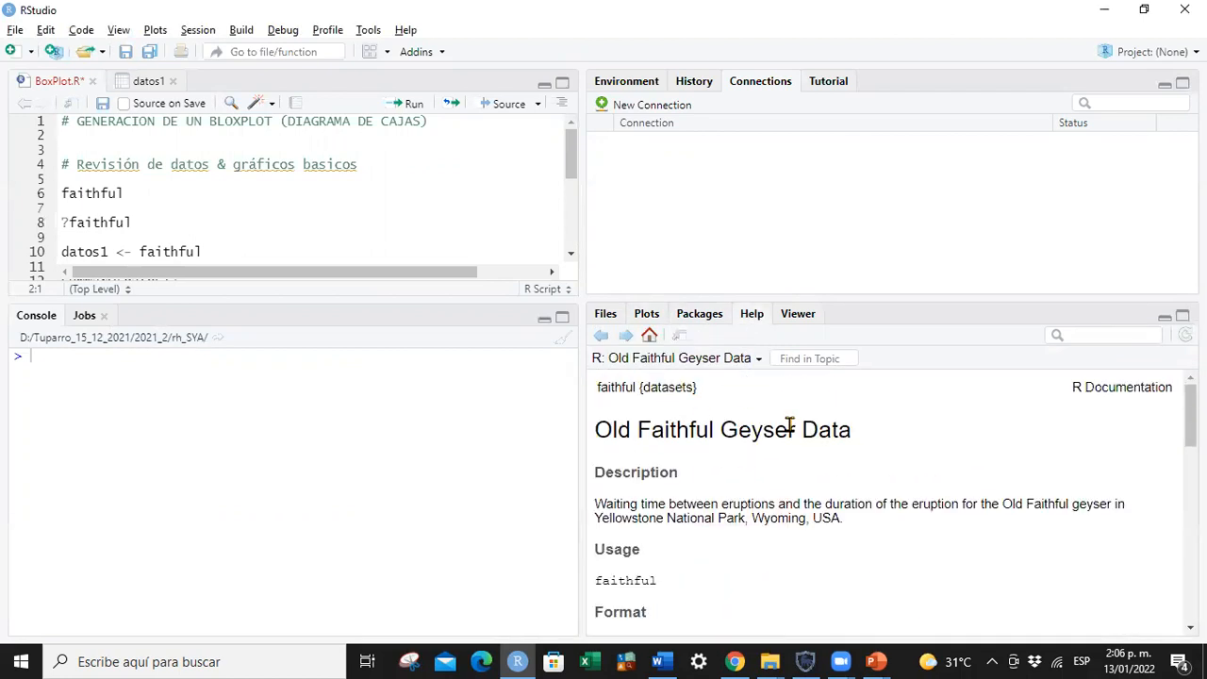
pyautogui.click(801, 316)
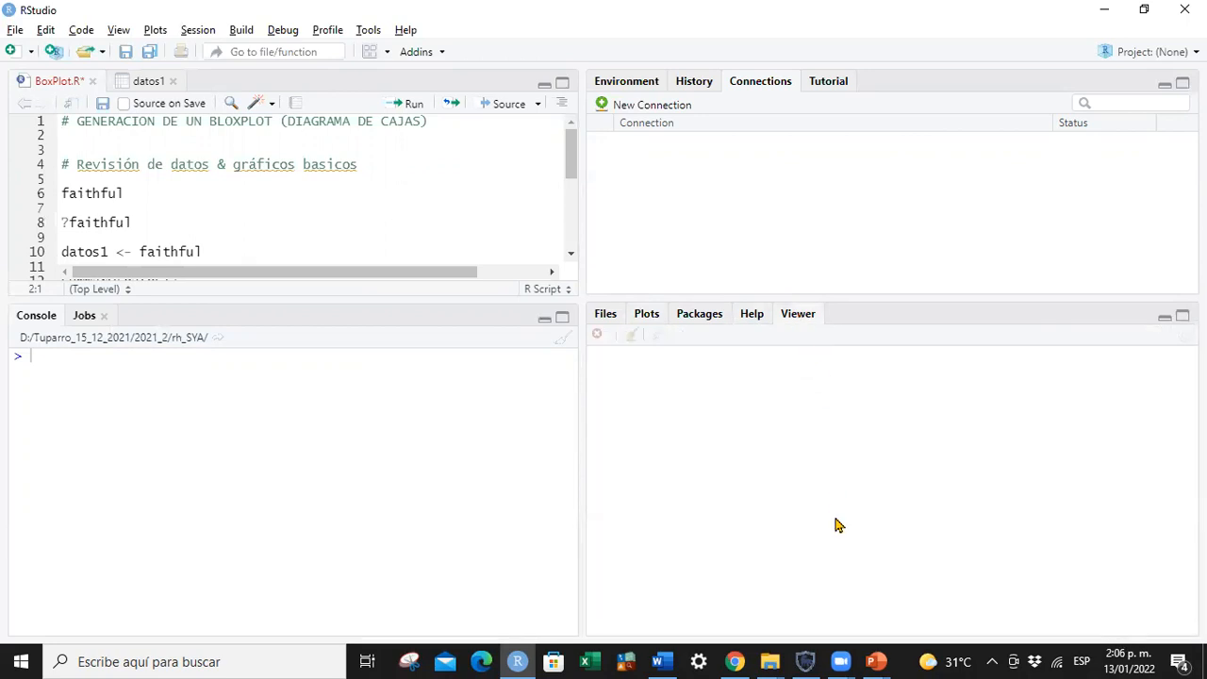
pyautogui.click(764, 317)
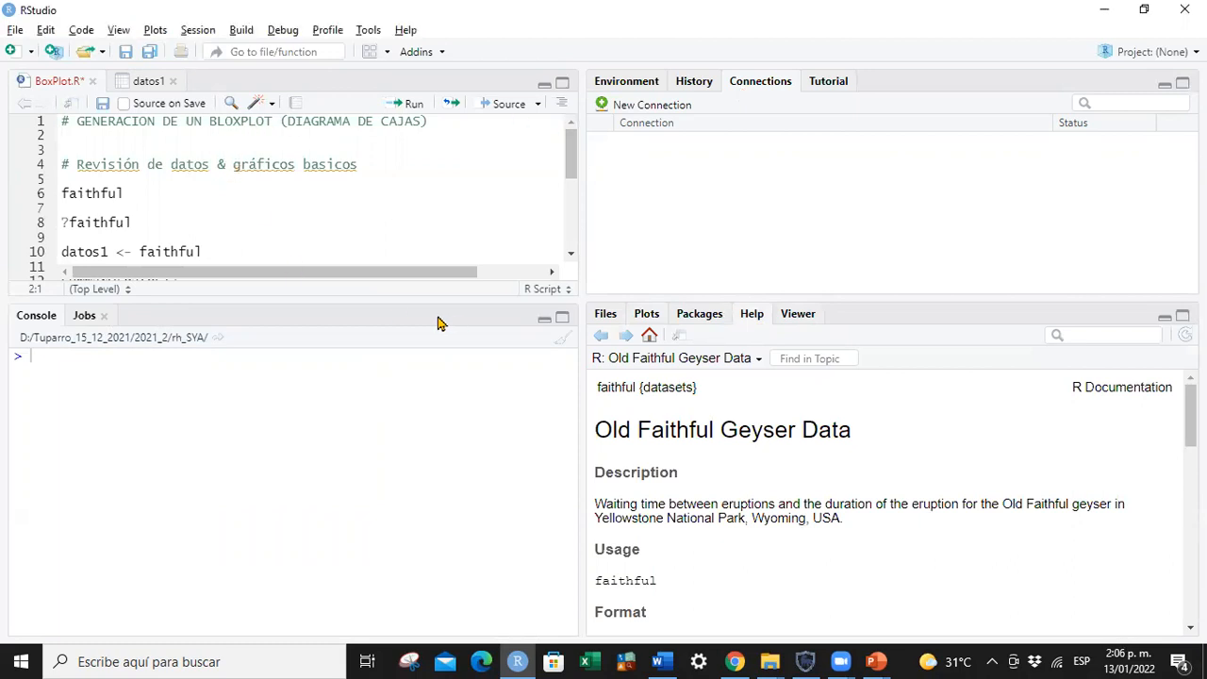
# Make the script editor pane taller and close the datos1 data view, leaving only BoxPlot.R open.
pyautogui.moveTo(426, 302); pyautogui.dragTo(427, 336)
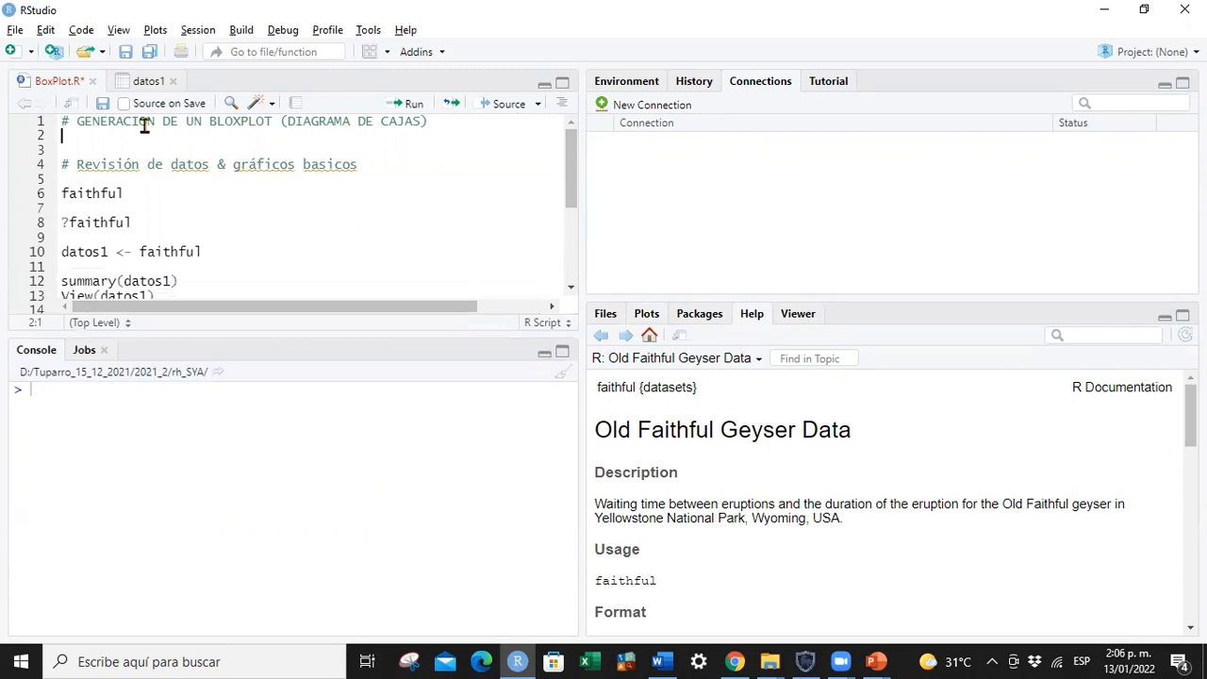
pyautogui.moveTo(473, 128); pyautogui.dragTo(63, 121)
pyautogui.click(193, 200)
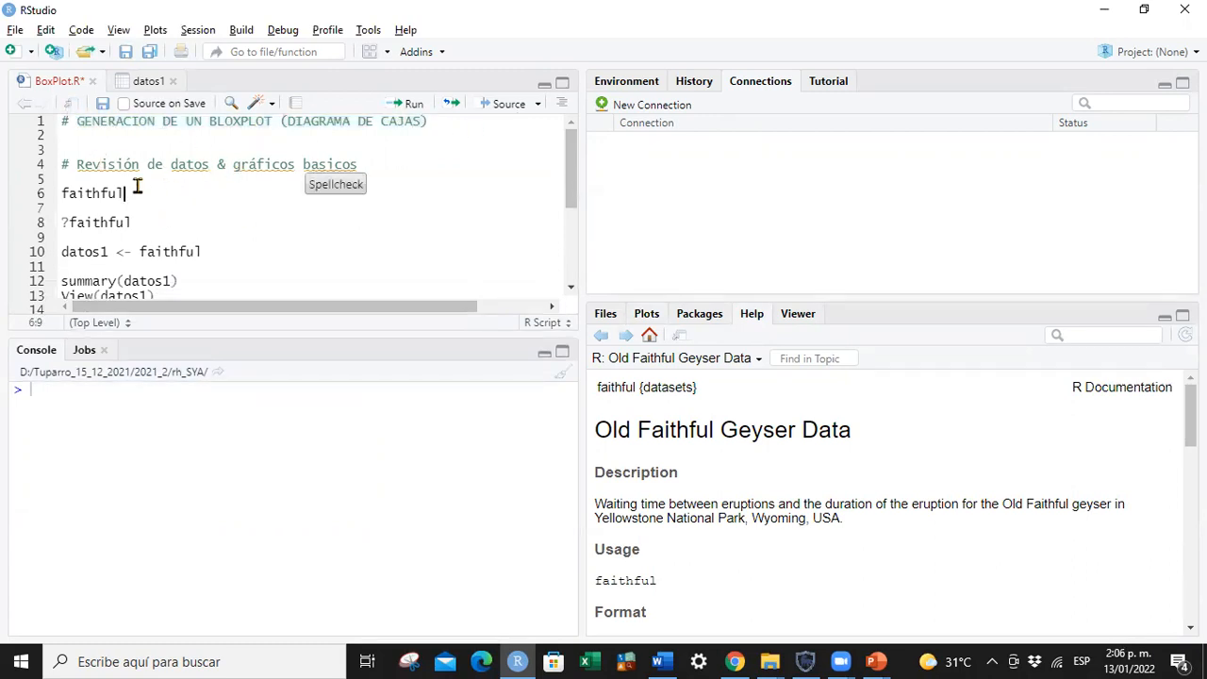
pyautogui.click(265, 165)
pyautogui.moveTo(394, 166); pyautogui.dragTo(68, 165)
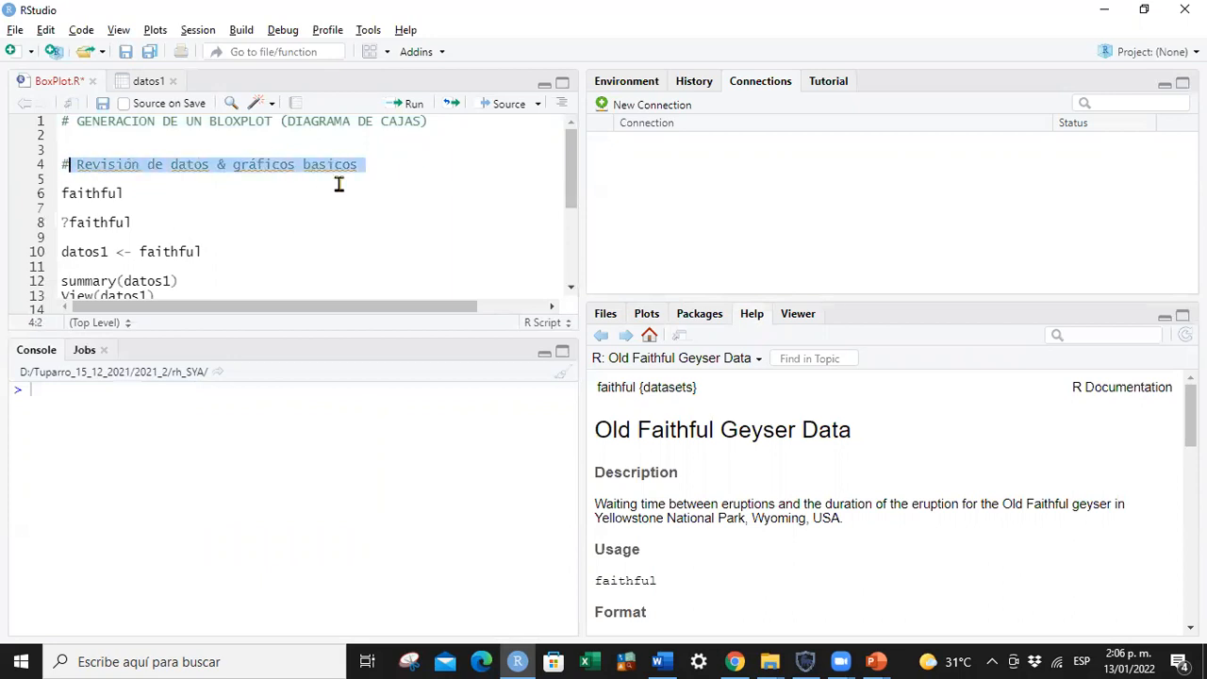
pyautogui.click(252, 209)
pyautogui.moveTo(123, 193); pyautogui.dragTo(56, 194)
pyautogui.click(129, 198)
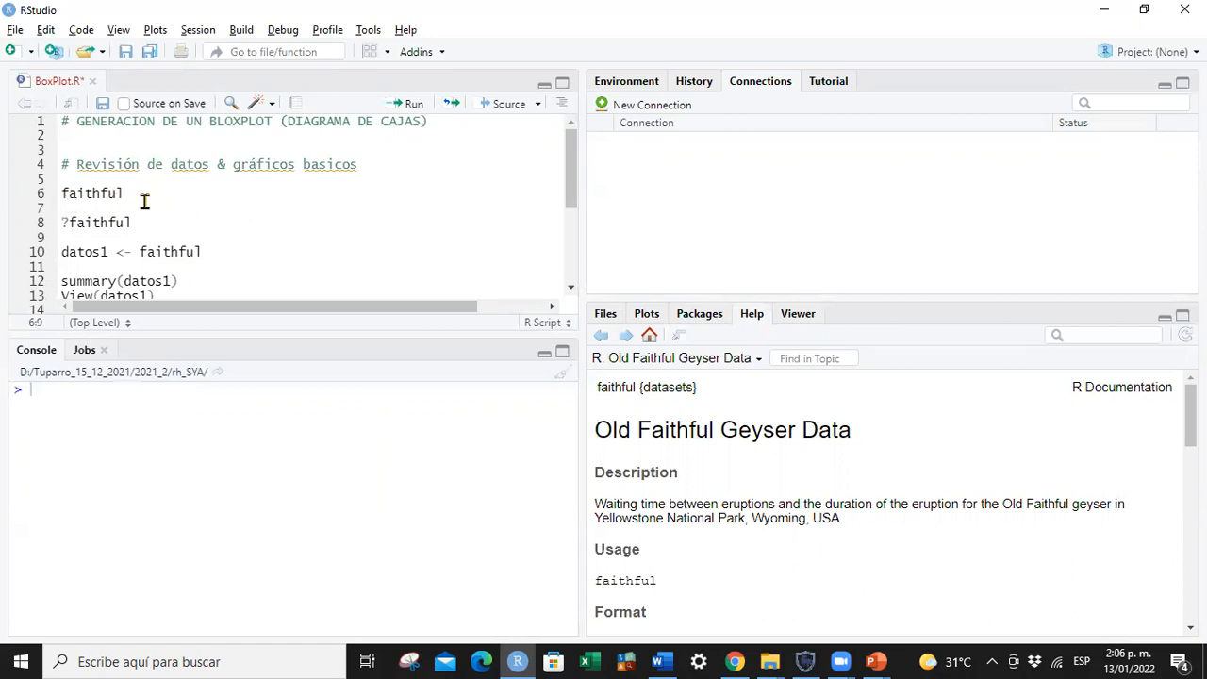
# Run the faithful line of the script to print the whole dataset in the console.
pyautogui.moveTo(123, 195); pyautogui.dragTo(56, 196)
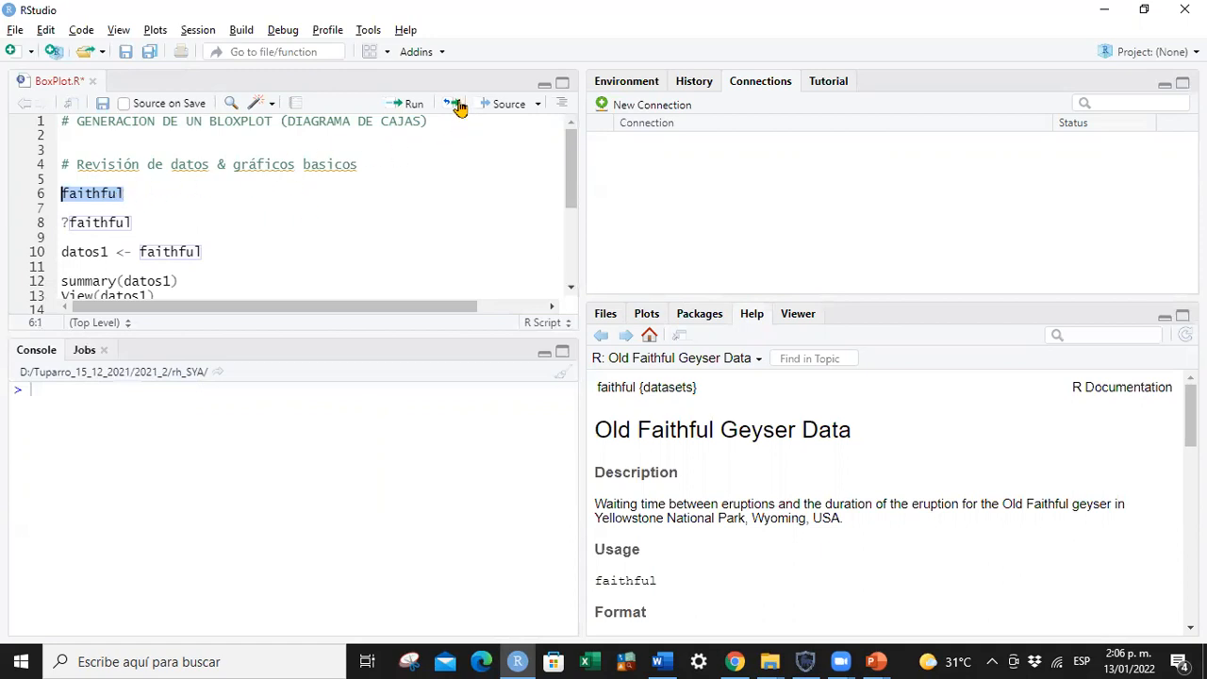
pyautogui.click(412, 109)
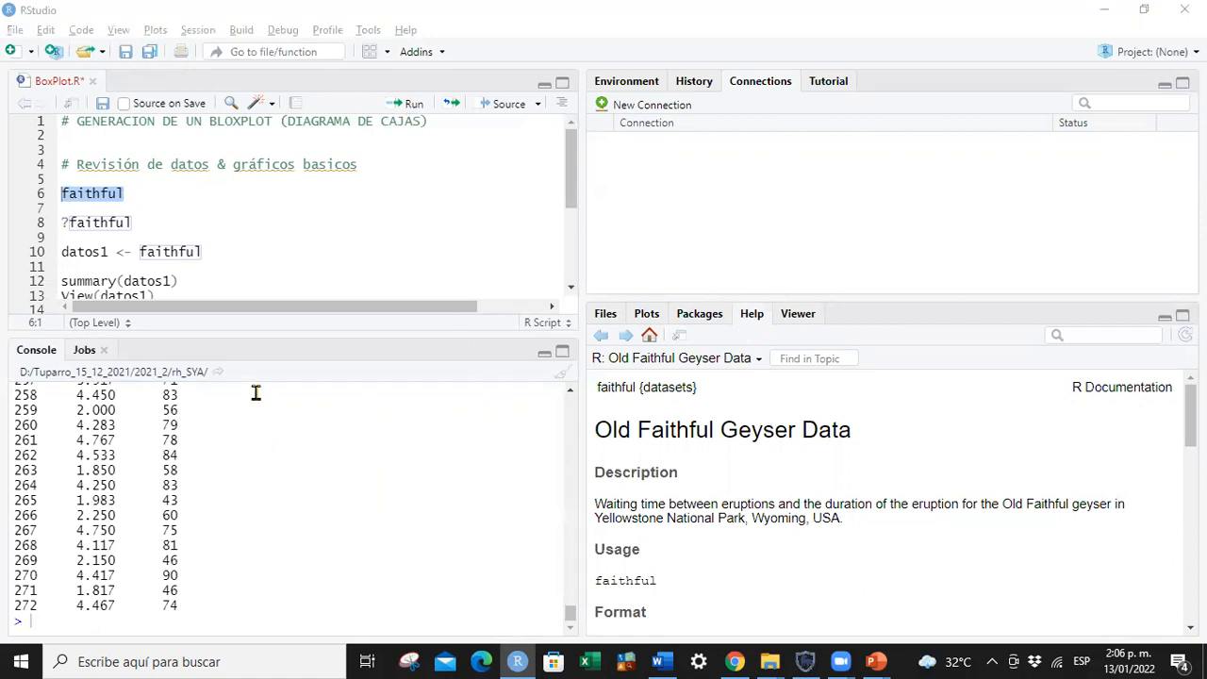
pyautogui.scroll(9, 153, 452)
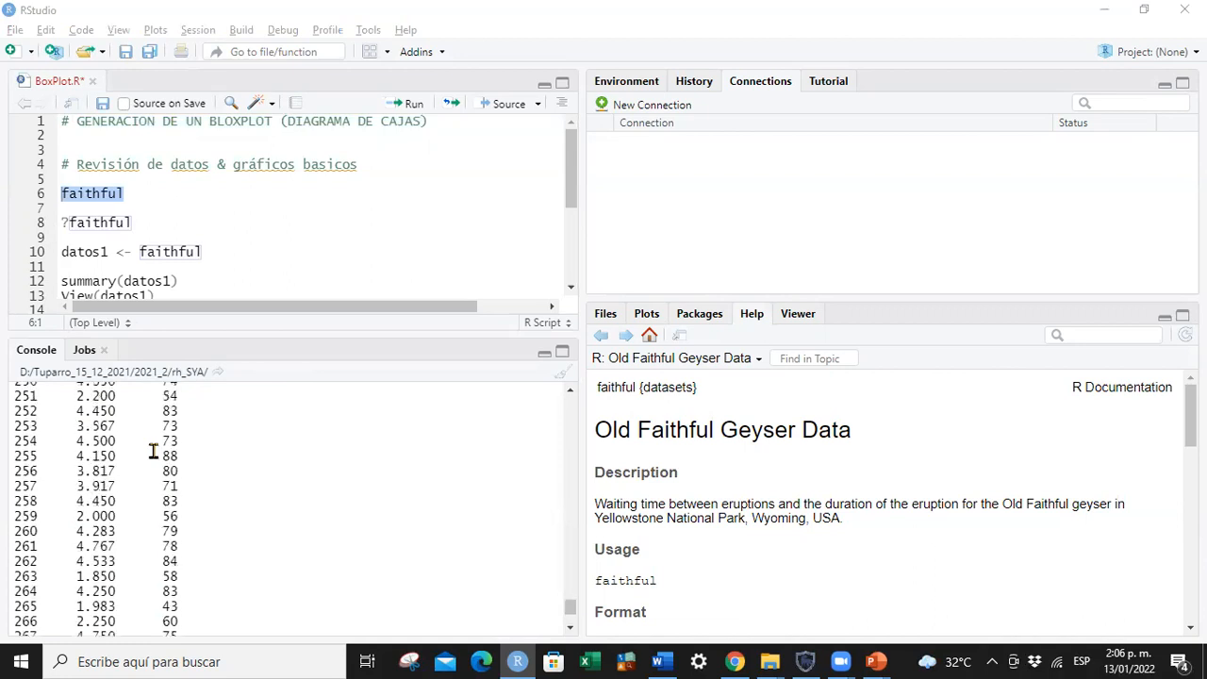
pyautogui.scroll(20, 152, 453)
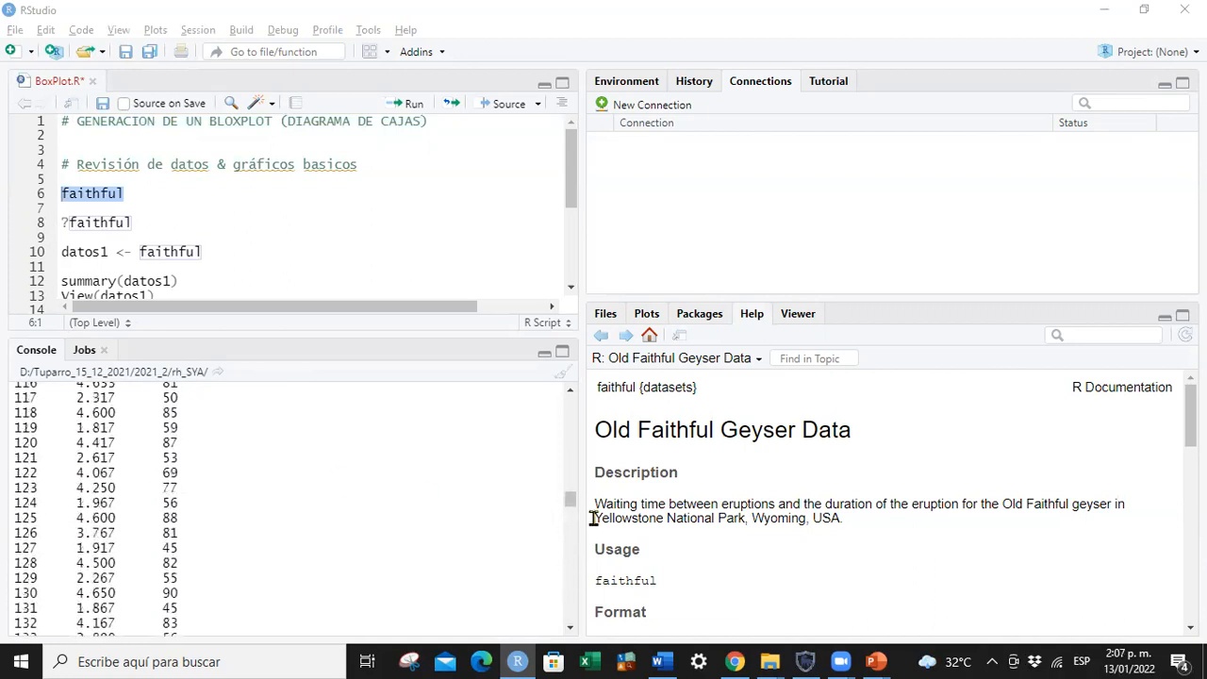
pyautogui.scroll(10, 571, 497)
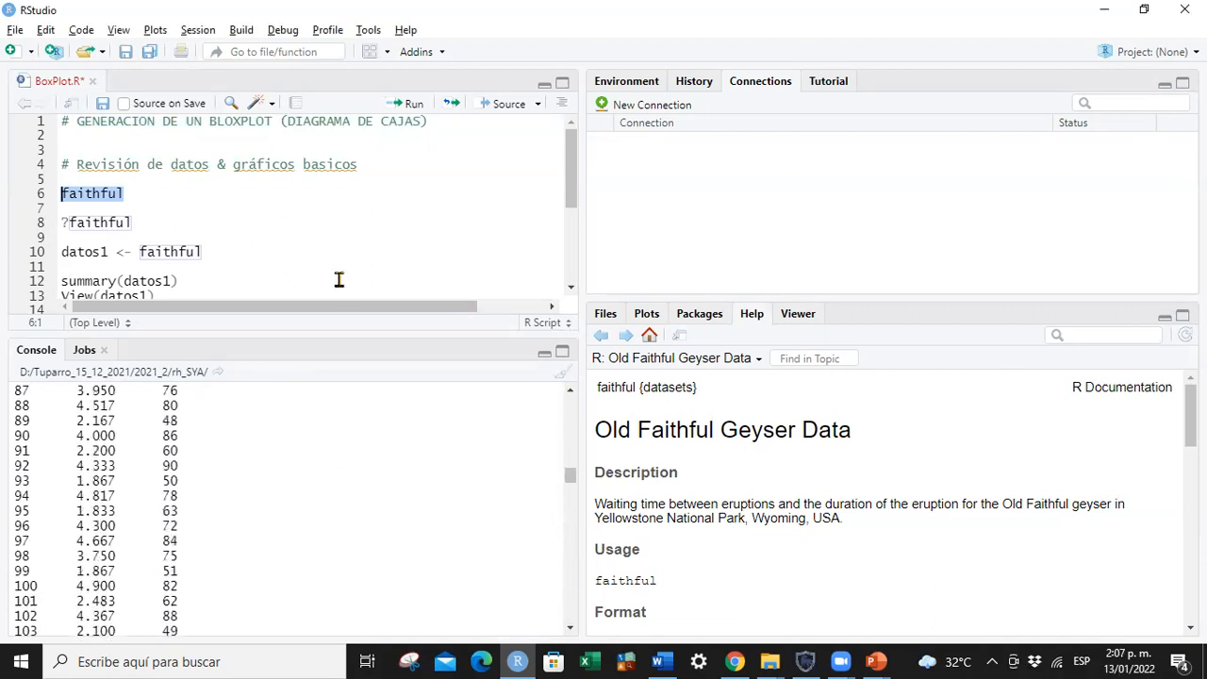
# Run the ?faithful line to open the dataset's documentation and make the help pane taller.
pyautogui.click(66, 222)
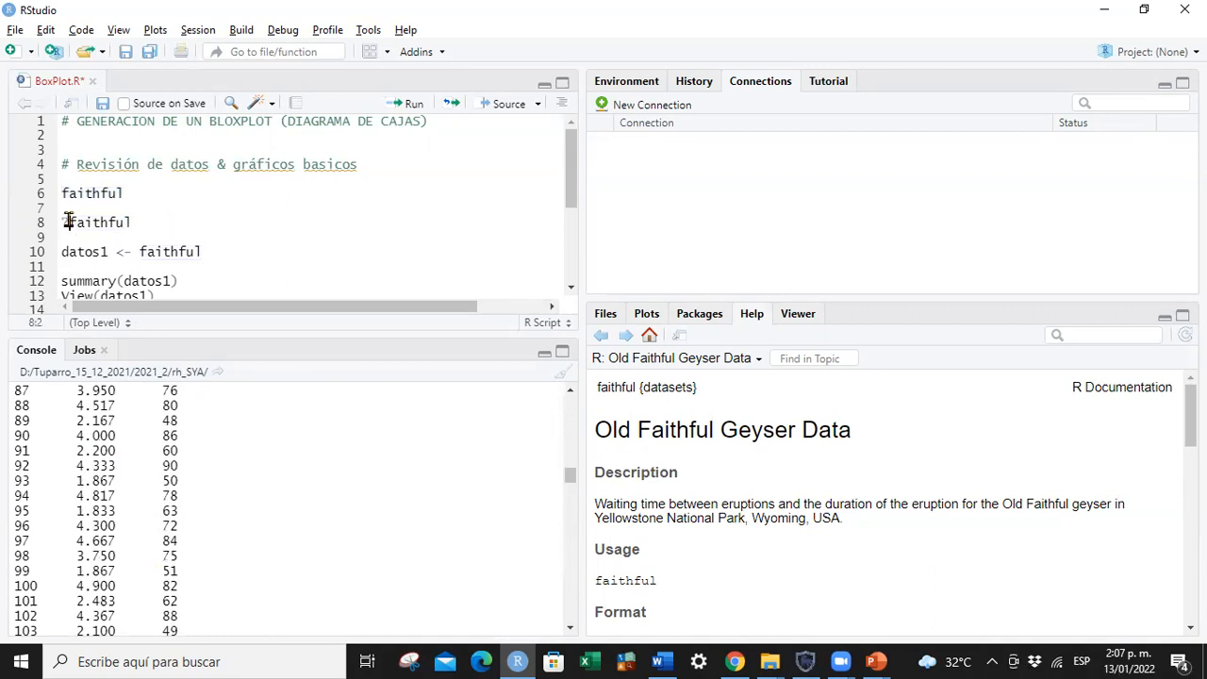
pyautogui.click(133, 222)
pyautogui.click(405, 102)
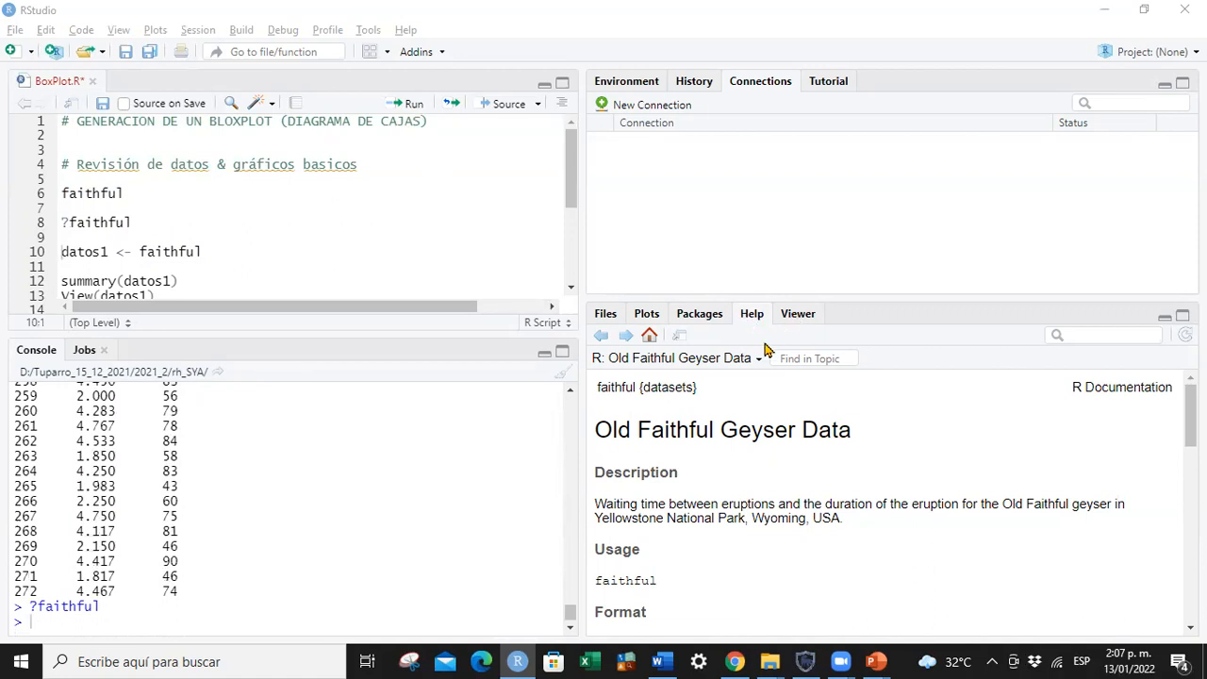
pyautogui.moveTo(841, 296); pyautogui.dragTo(849, 181)
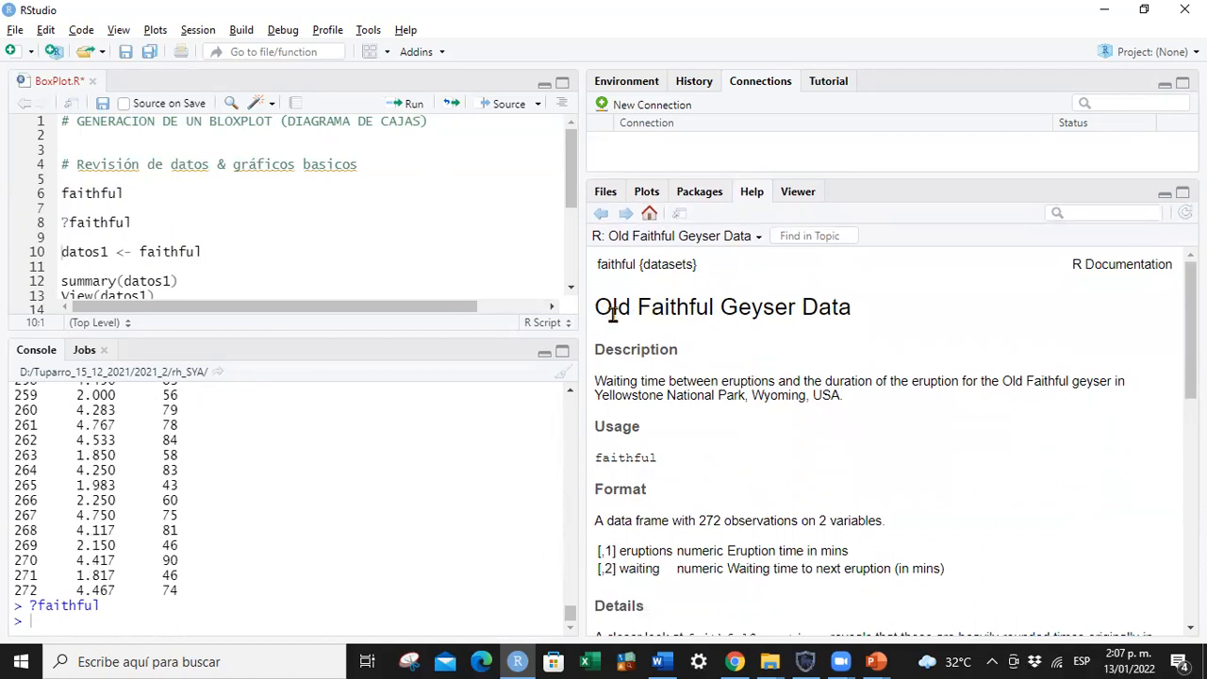
# Read the title and description of the faithful dataset on its help page.
pyautogui.moveTo(595, 305); pyautogui.dragTo(852, 306)
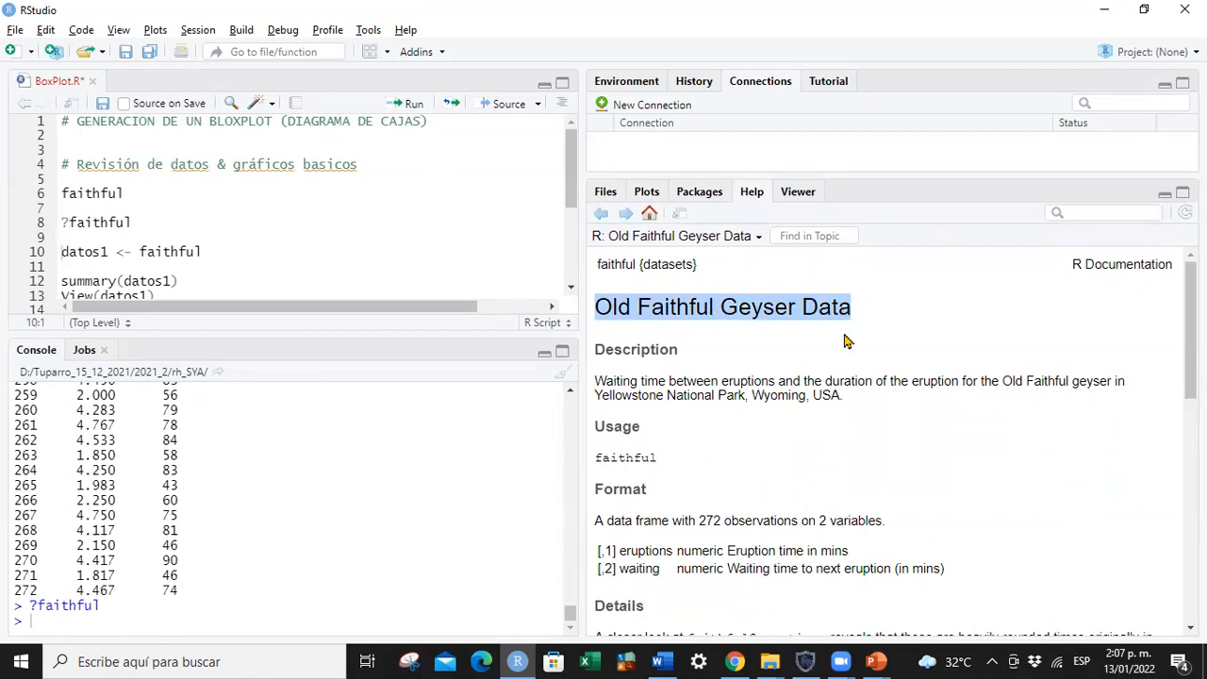
pyautogui.click(667, 351)
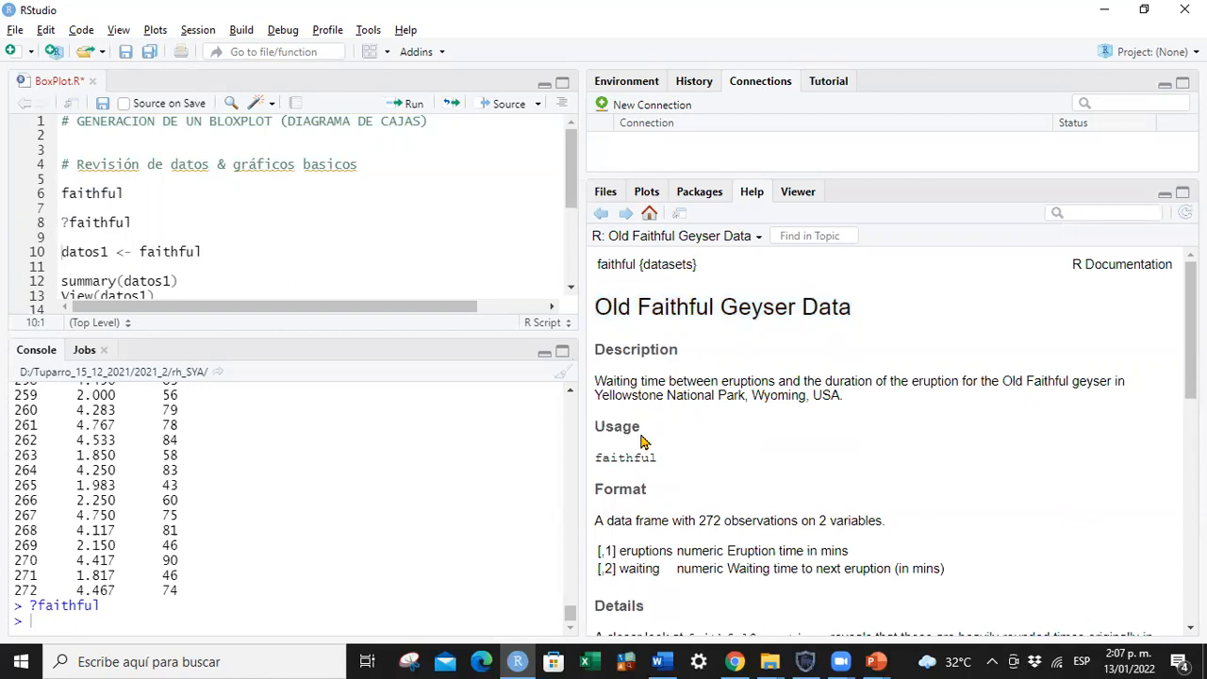
pyautogui.moveTo(838, 400); pyautogui.dragTo(596, 383)
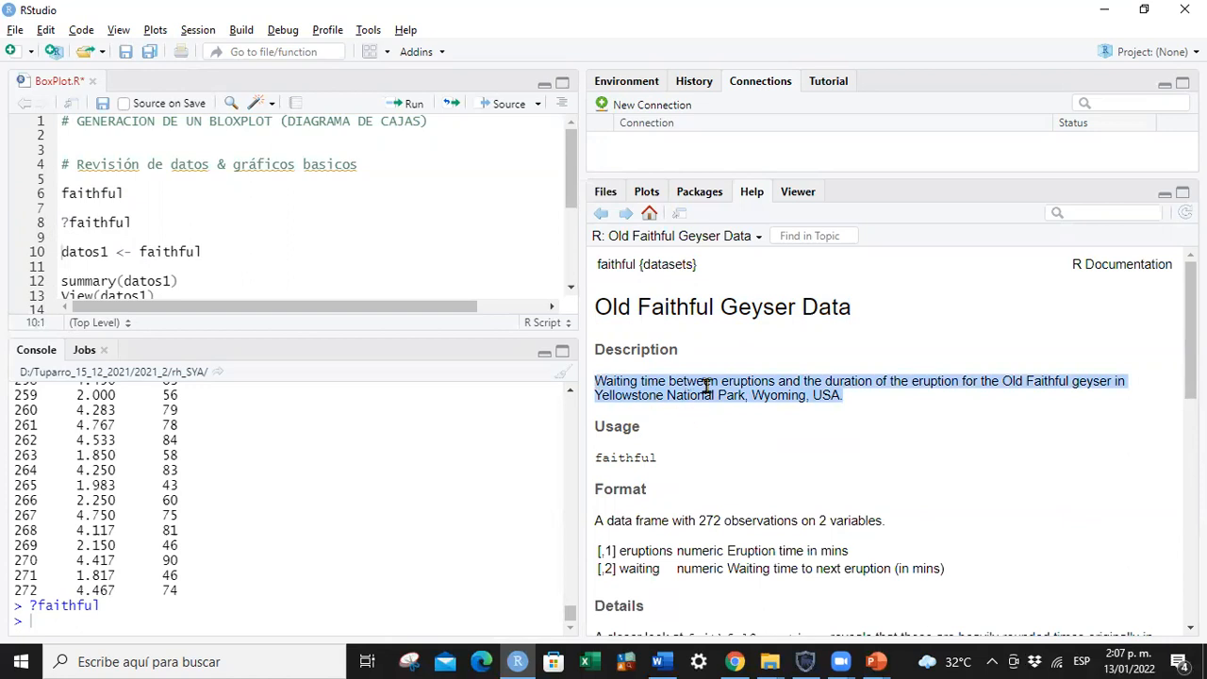
pyautogui.click(779, 377)
# Examine the eruptions column at the start of the faithful data printed in the console.
pyautogui.scroll(15, 308, 459)
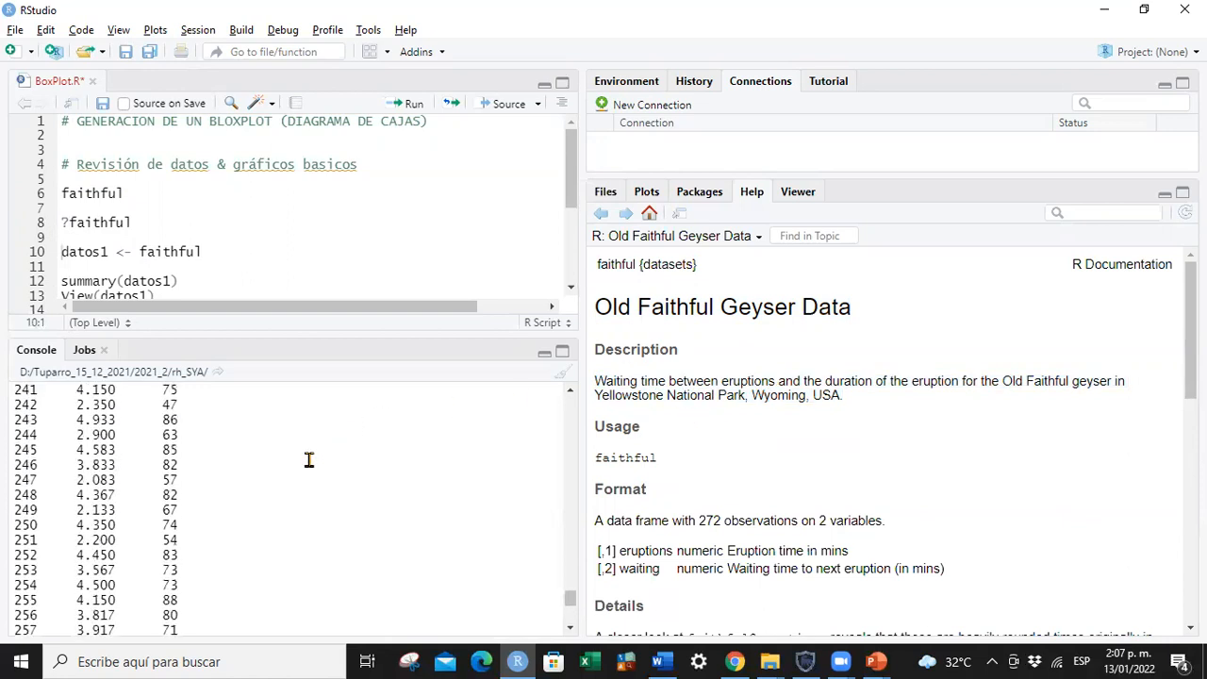
pyautogui.scroll(12, 311, 459)
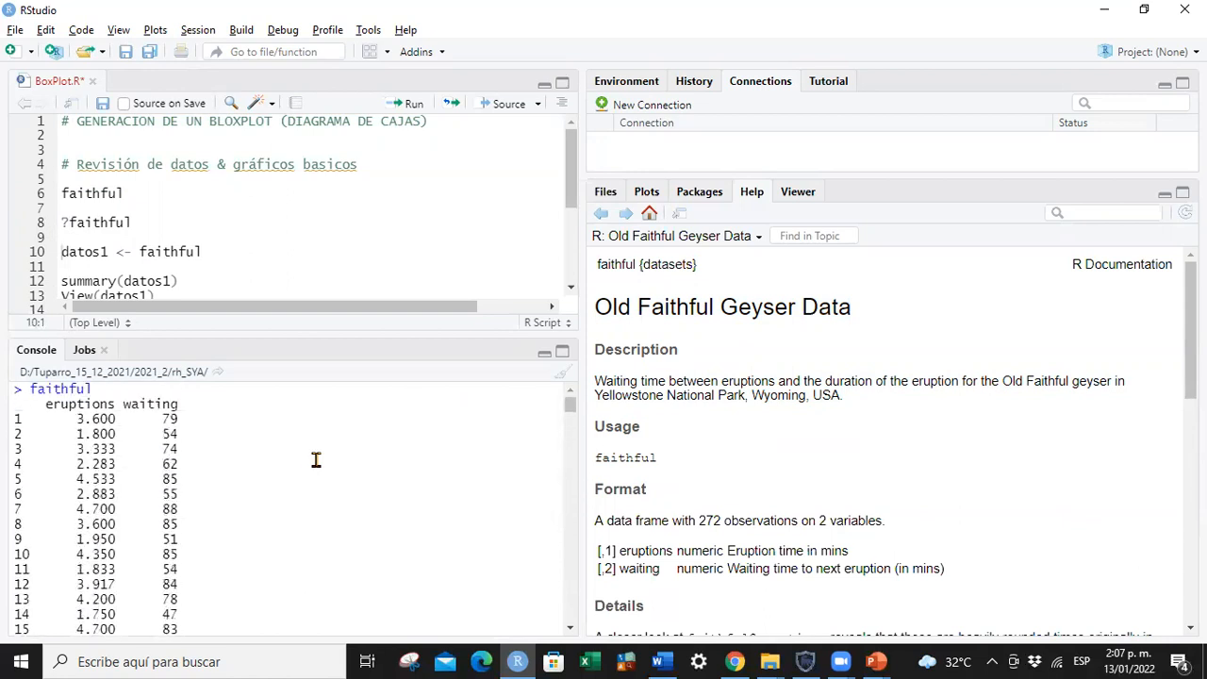
pyautogui.moveTo(53, 404); pyautogui.dragTo(98, 403)
pyautogui.scroll(-1, 95, 441)
pyautogui.scroll(1, 94, 441)
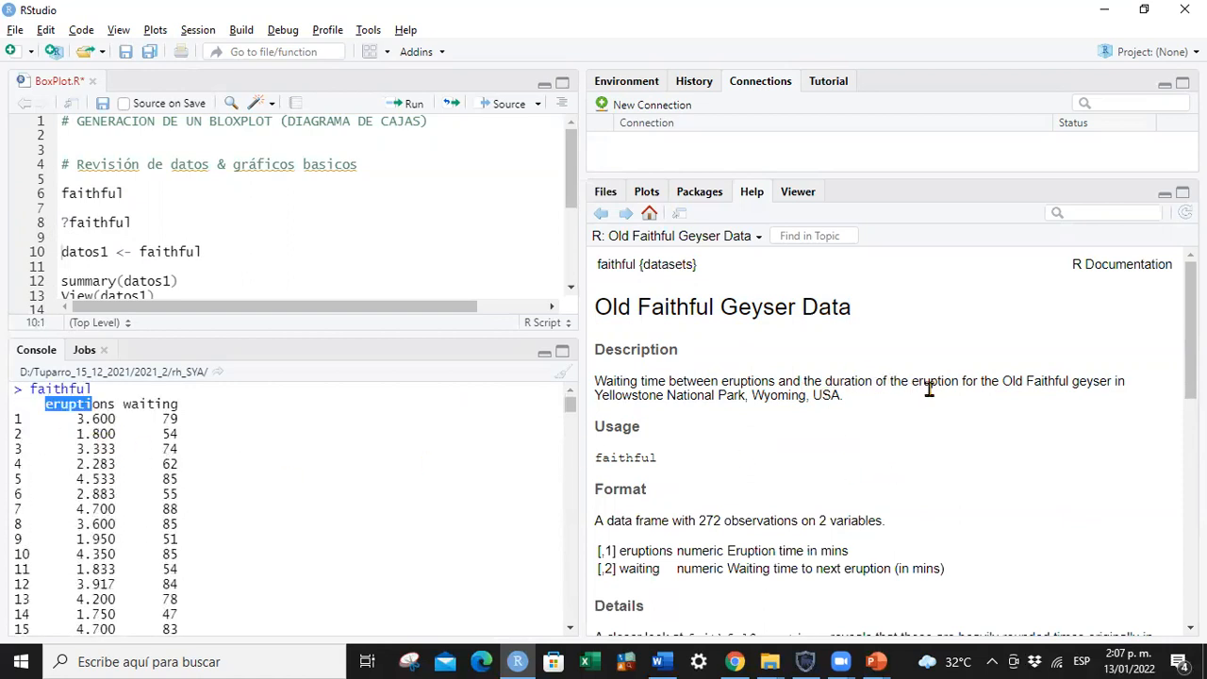
pyautogui.click(83, 428)
pyautogui.moveTo(46, 406); pyautogui.dragTo(96, 443)
pyautogui.click(93, 426)
pyautogui.click(100, 441)
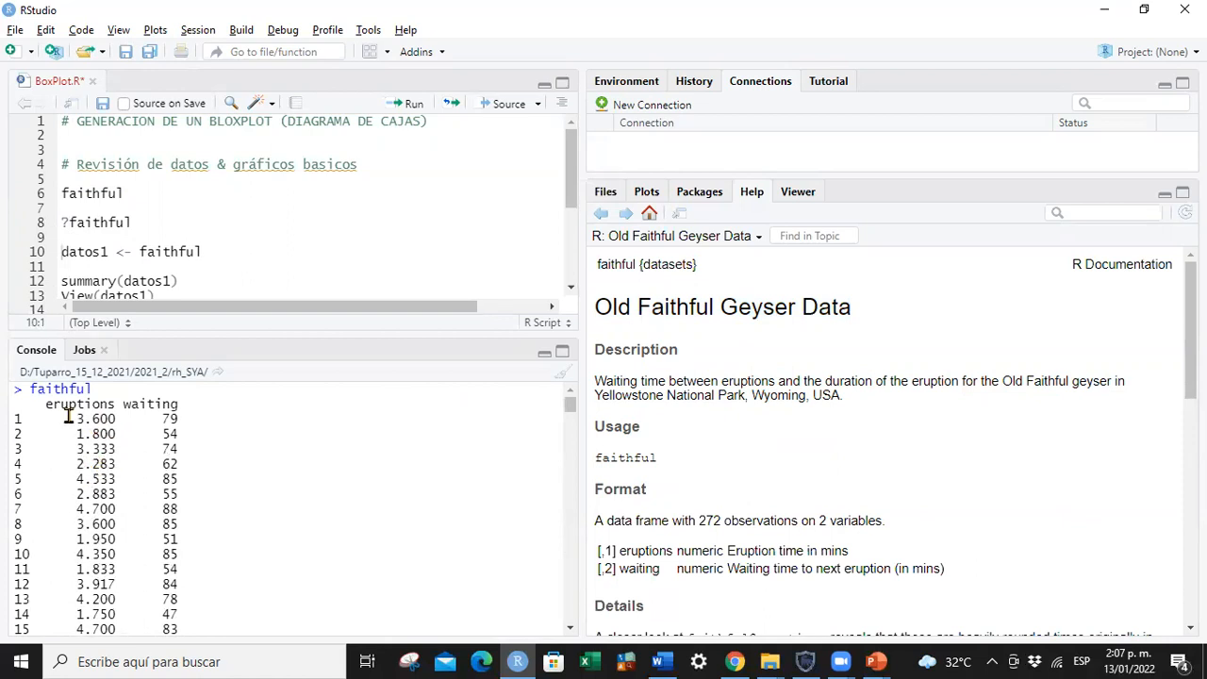
pyautogui.moveTo(45, 405); pyautogui.dragTo(102, 415)
pyautogui.click(122, 485)
# Compare the variable definitions in the help page's Format section with the eruptions and waiting columns in the console.
pyautogui.moveTo(619, 555); pyautogui.dragTo(597, 556)
pyautogui.moveTo(850, 552); pyautogui.dragTo(777, 552)
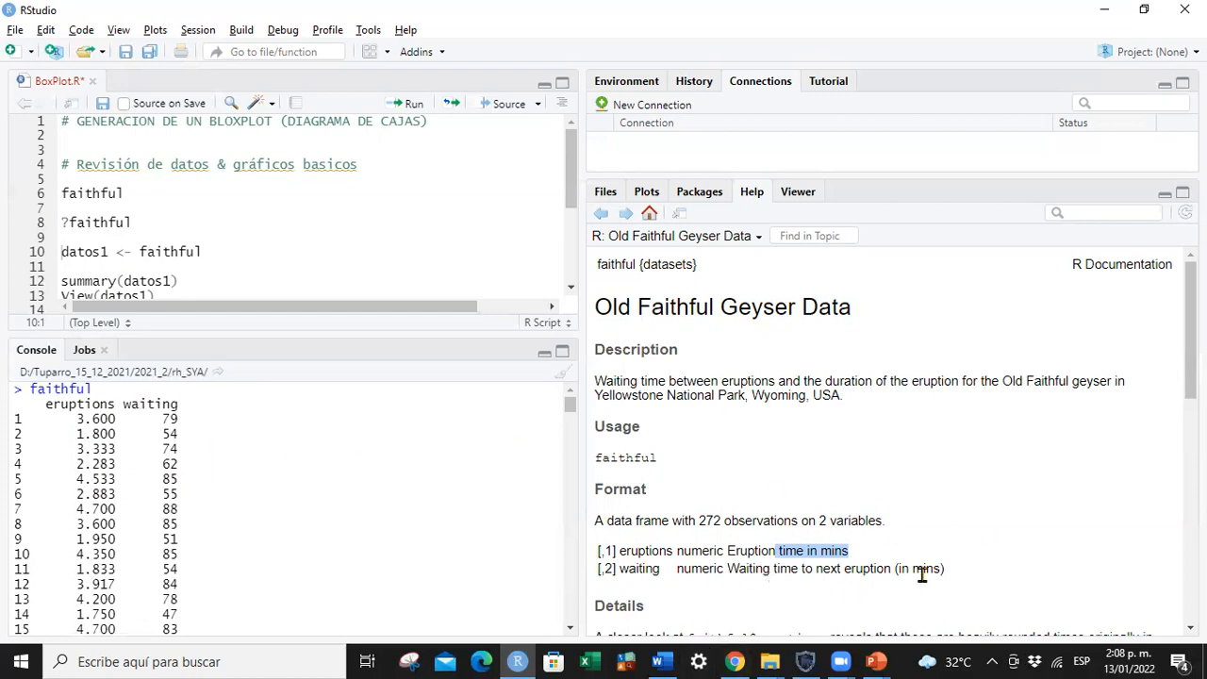
pyautogui.moveTo(155, 415); pyautogui.dragTo(173, 526)
pyautogui.click(171, 525)
pyautogui.moveTo(46, 407)
pyautogui.mouseDown()
pyautogui.moveTo(119, 432)
pyautogui.moveTo(48, 405)
pyautogui.mouseUp()
pyautogui.click(120, 433)
pyautogui.click(112, 420)
pyautogui.moveTo(156, 420); pyautogui.dragTo(130, 404)
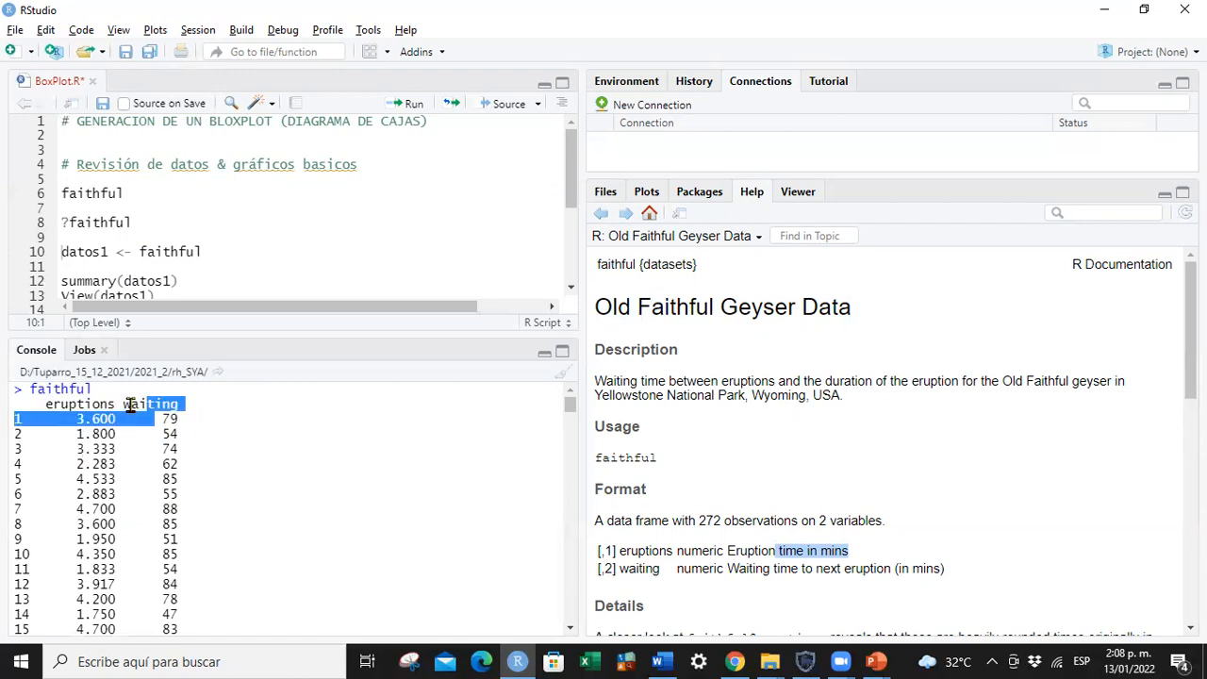
# Run the line datos1 <- faithful to store the dataset in an object named datos1.
pyautogui.click(886, 521)
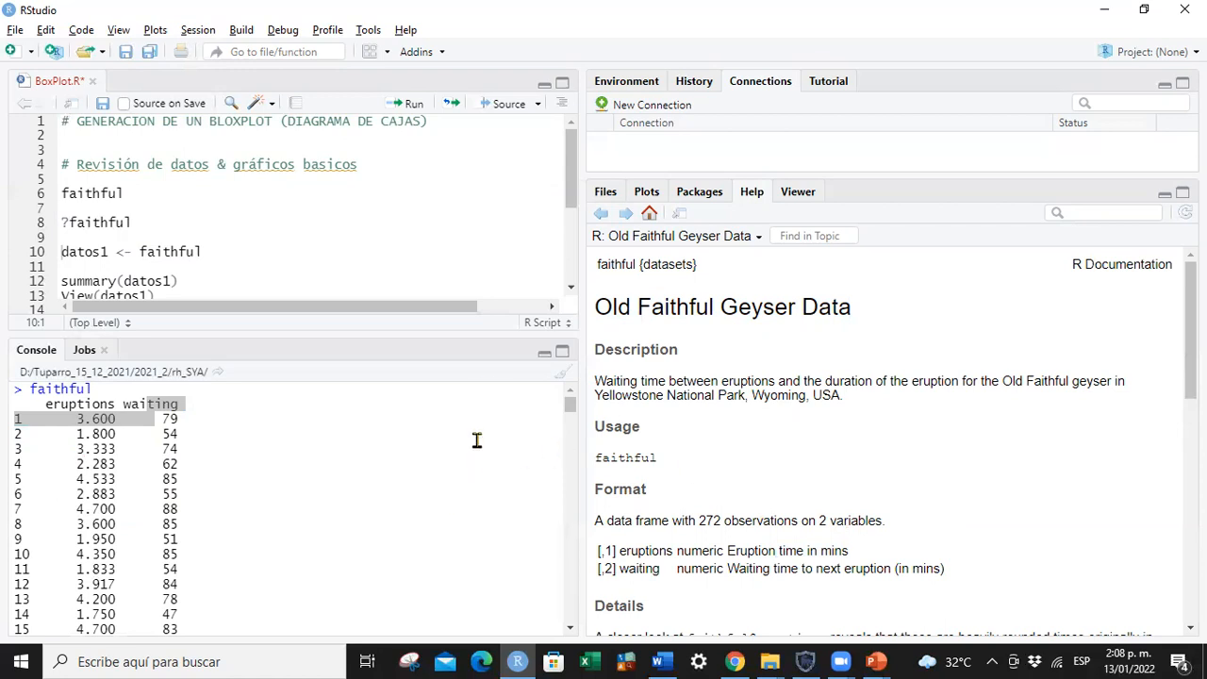
pyautogui.click(93, 252)
pyautogui.moveTo(211, 248); pyautogui.dragTo(58, 252)
pyautogui.press('Up')
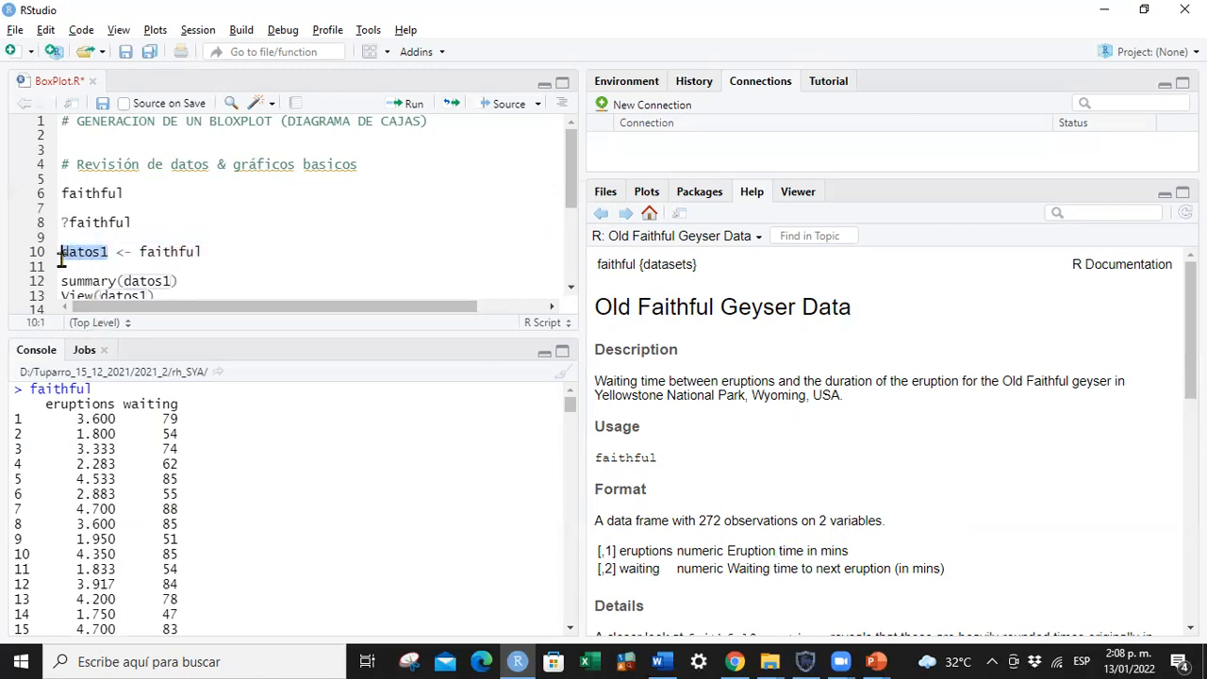
pyautogui.moveTo(139, 252); pyautogui.dragTo(115, 252)
pyautogui.click(238, 264)
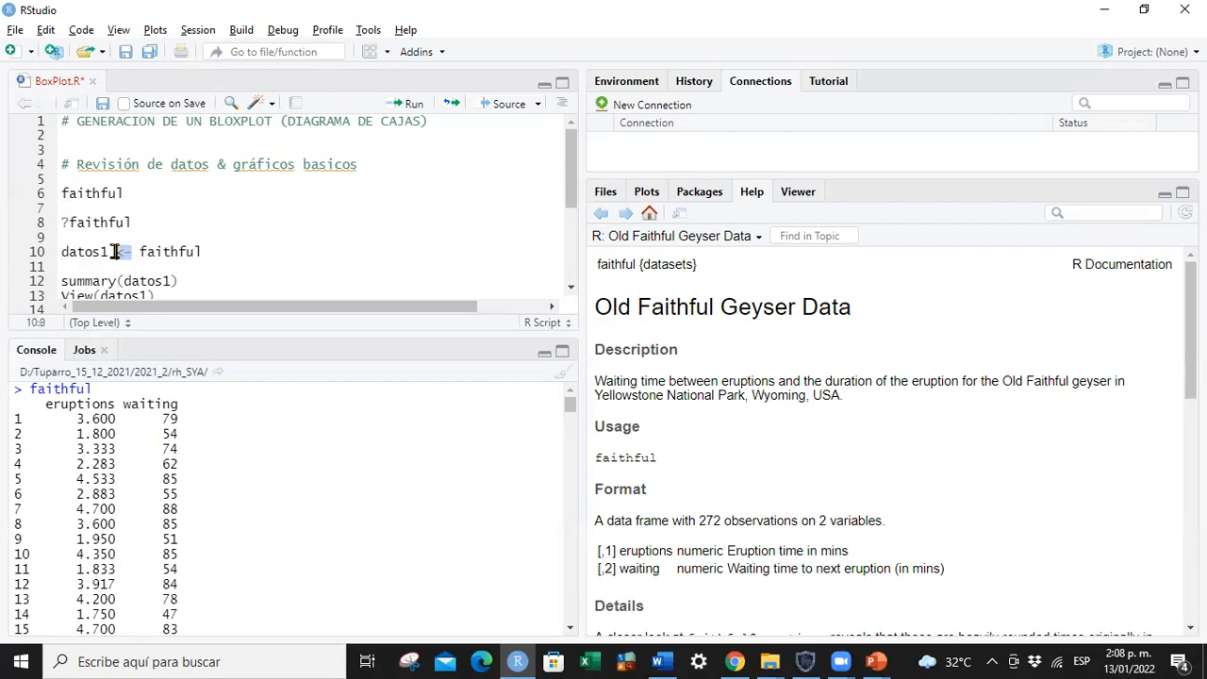
pyautogui.click(104, 237)
pyautogui.moveTo(109, 251); pyautogui.dragTo(61, 251)
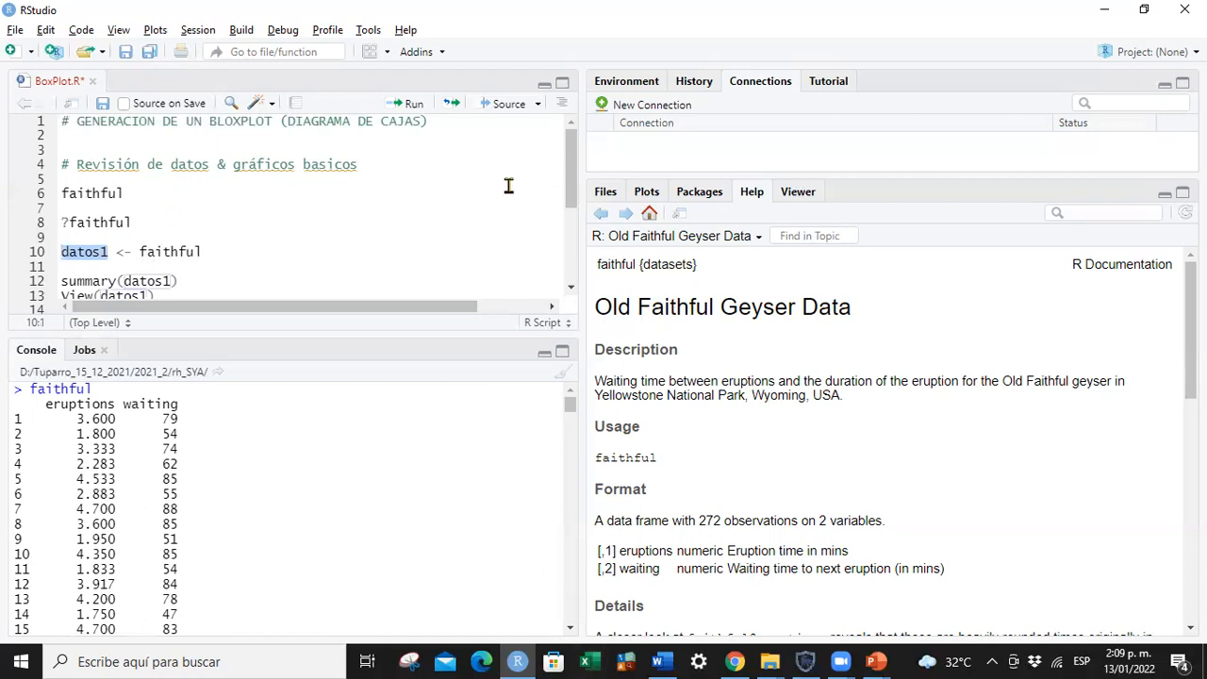
pyautogui.click(191, 264)
pyautogui.moveTo(204, 252); pyautogui.dragTo(60, 252)
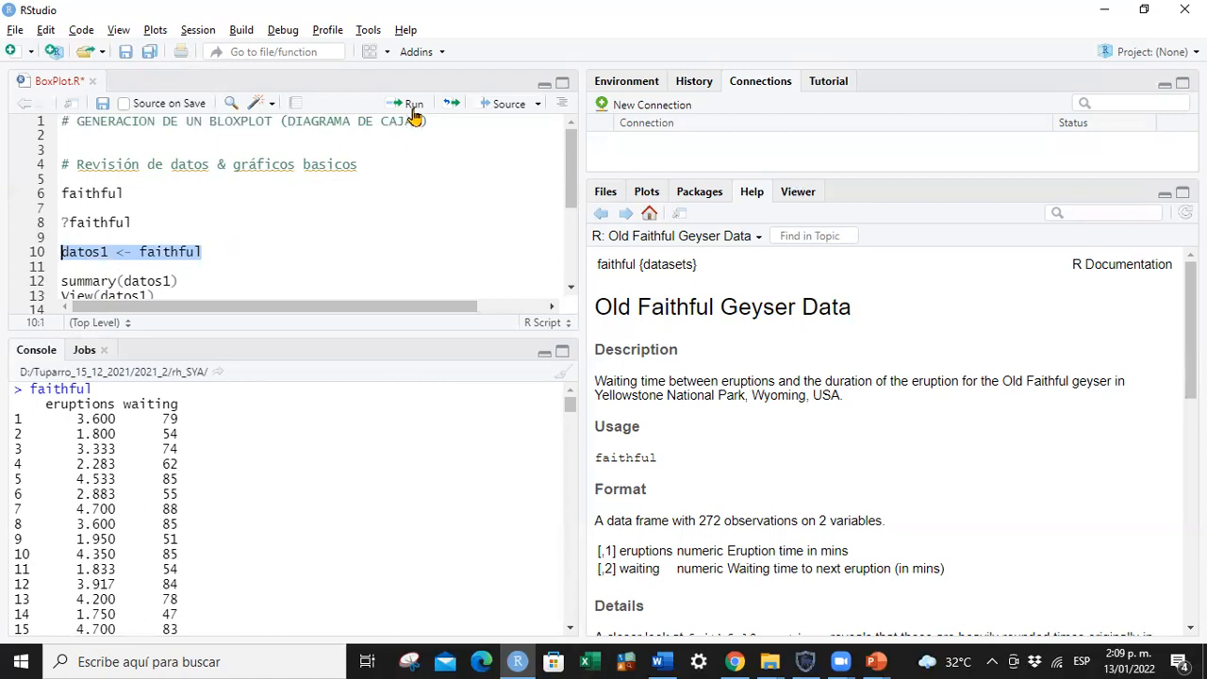
pyautogui.click(412, 105)
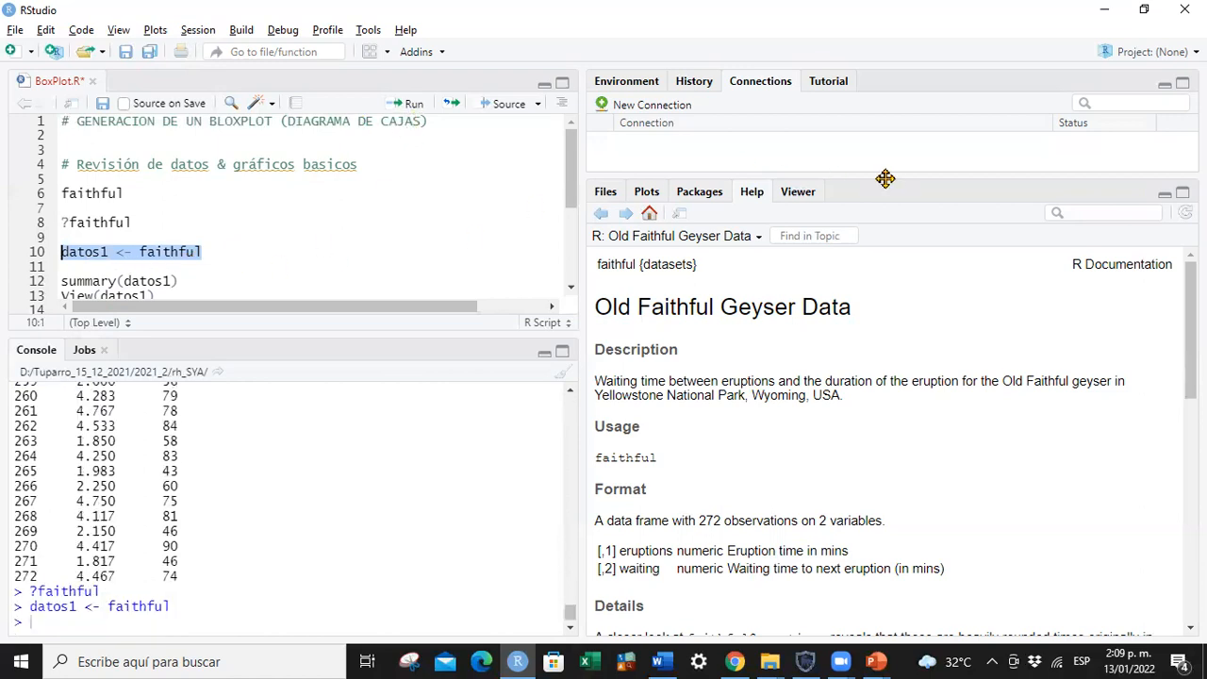
# Show the workspace's environment objects and enlarge that pane moderately above the help page.
pyautogui.doubleClick(895, 502)
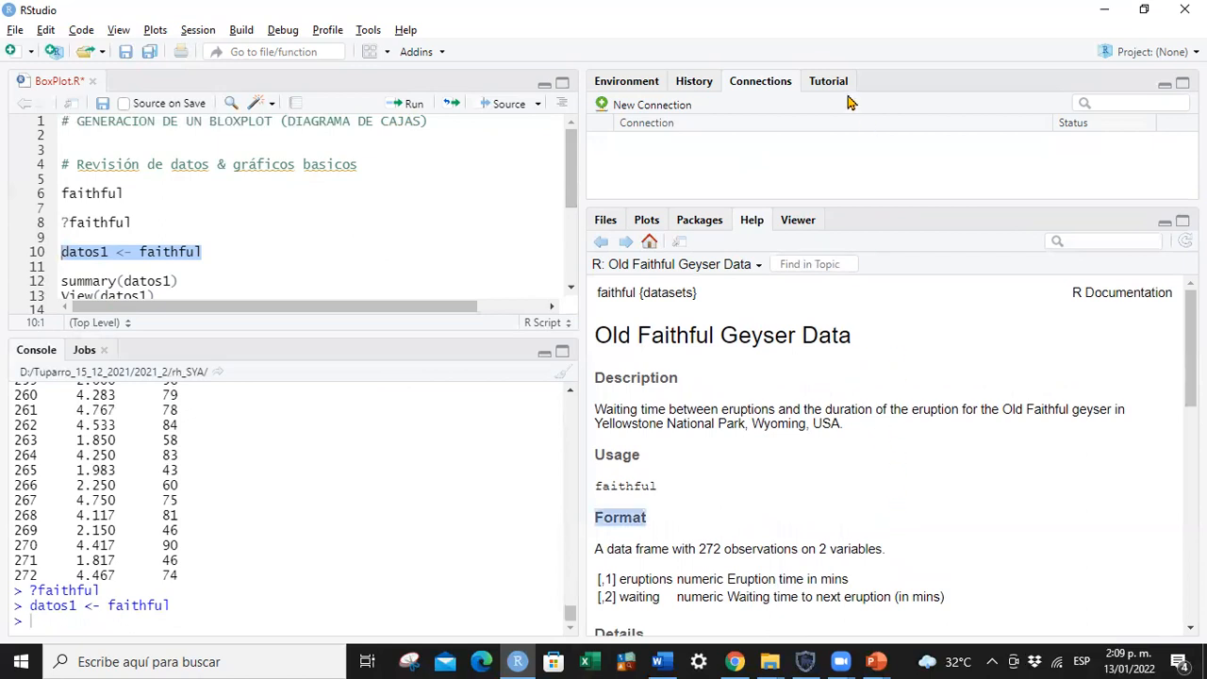
pyautogui.click(626, 81)
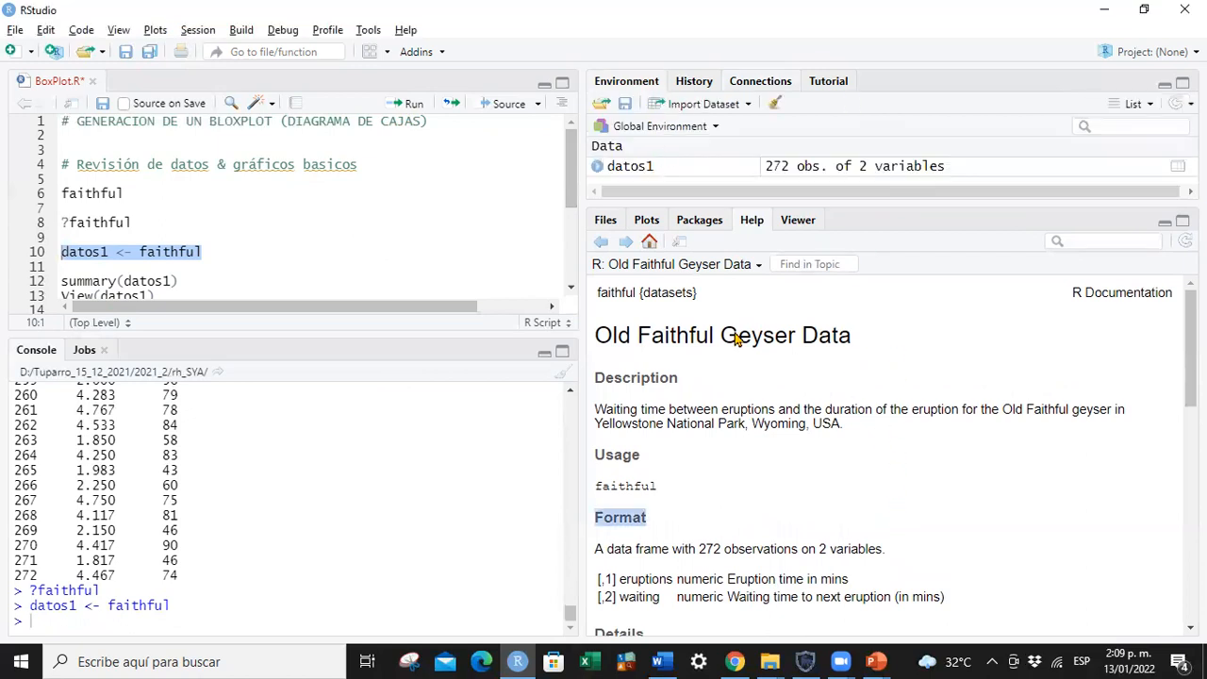
pyautogui.moveTo(797, 204); pyautogui.dragTo(806, 406)
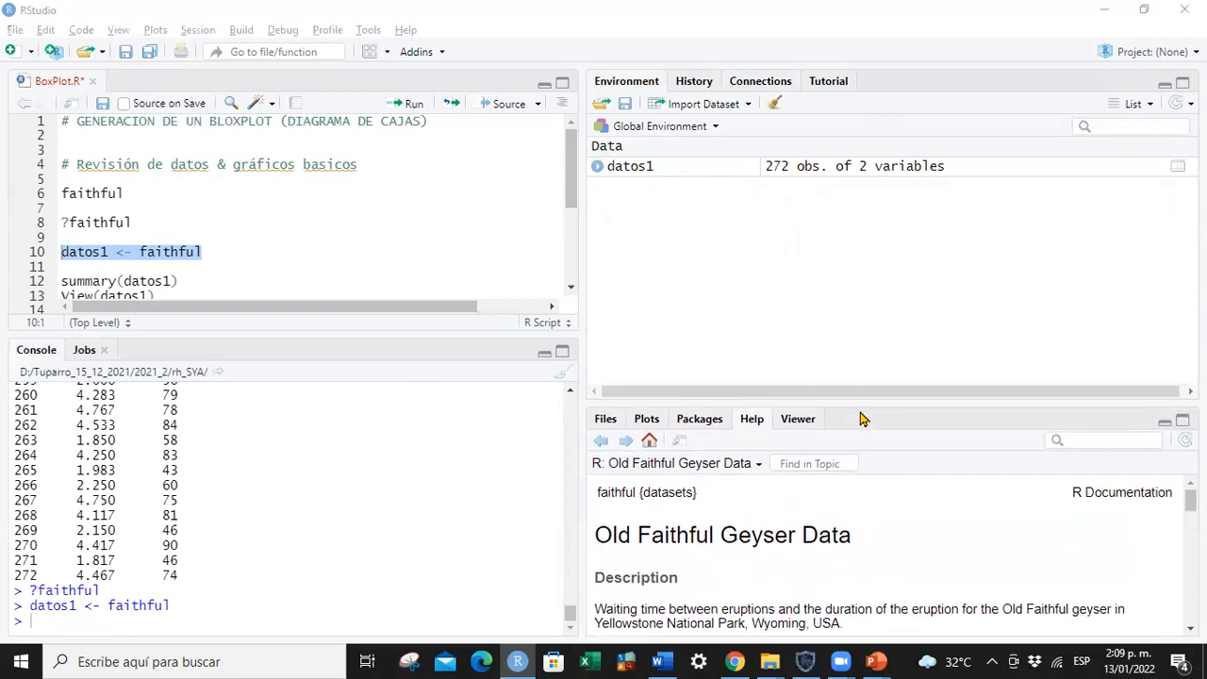
pyautogui.moveTo(856, 403); pyautogui.dragTo(854, 249)
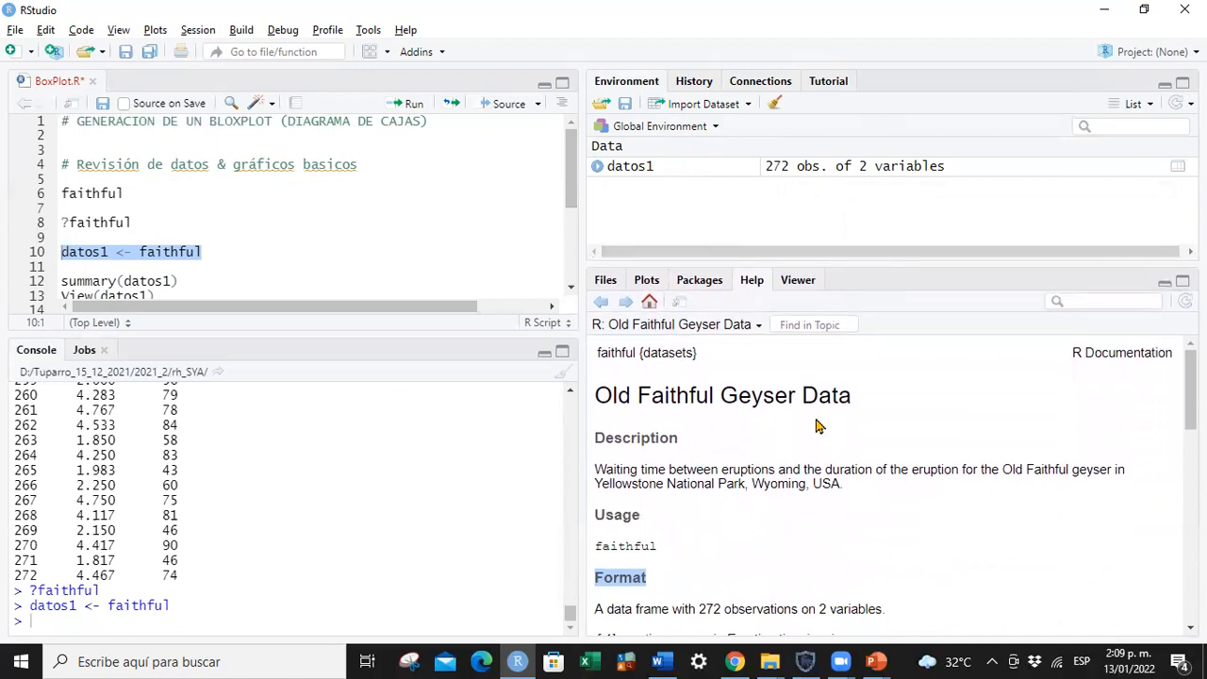
# Compare the observation and variable counts in the help page's Format section with the faithful data in the console, and skim the remaining documentation.
pyautogui.scroll(-2, 816, 428)
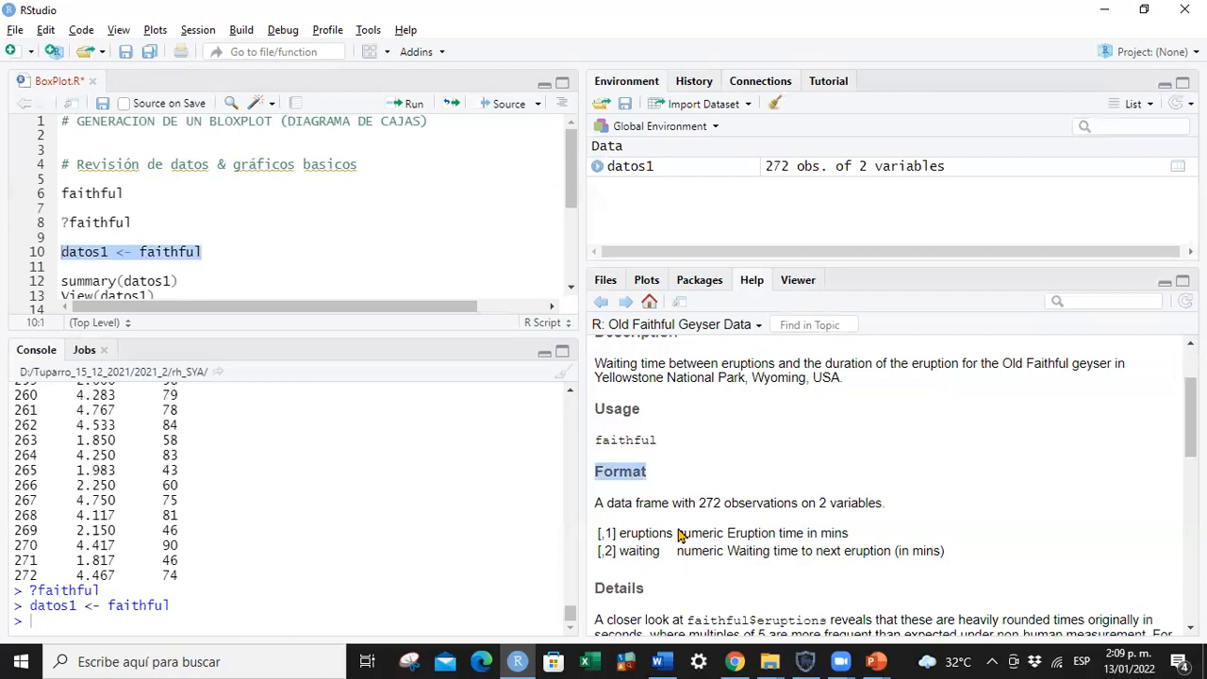
pyautogui.moveTo(607, 504); pyautogui.dragTo(720, 505)
pyautogui.click(720, 504)
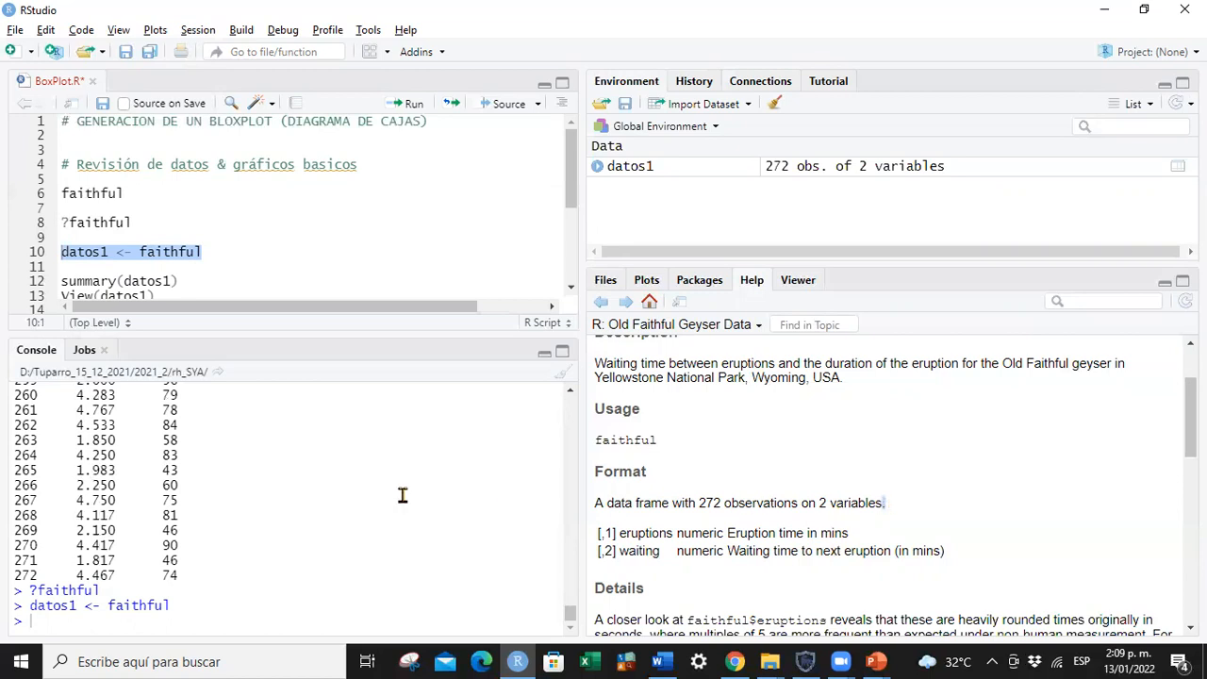
pyautogui.scroll(20, 248, 476)
pyautogui.scroll(20, 249, 470)
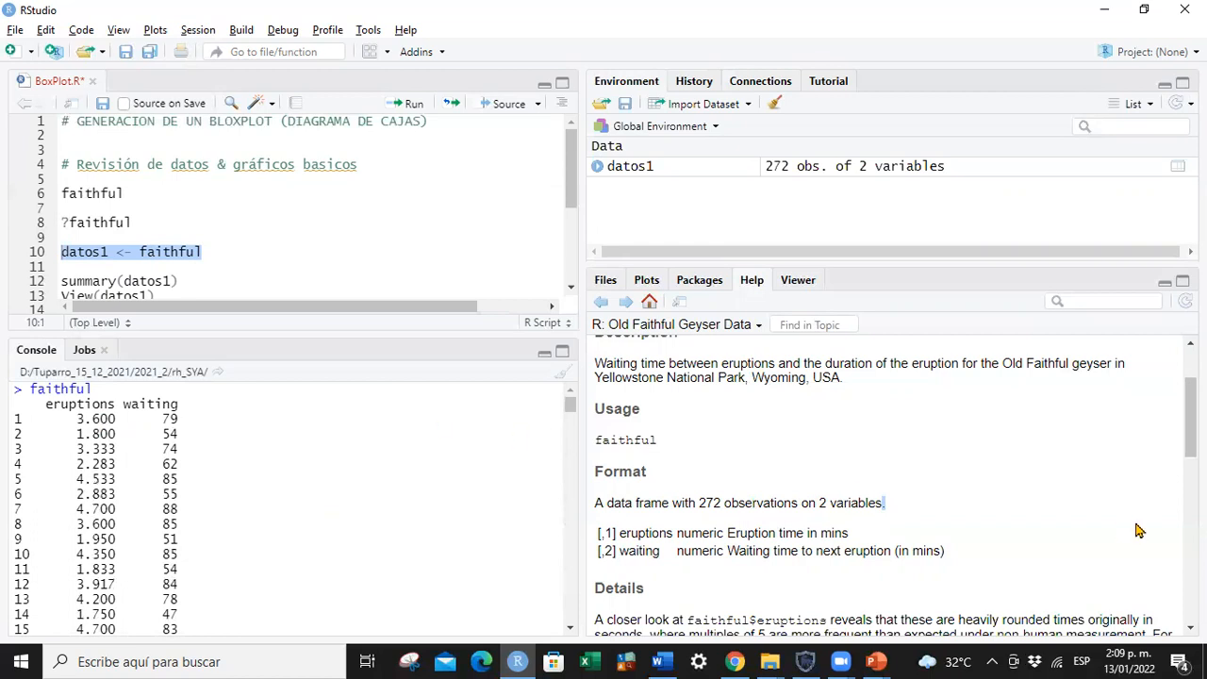
pyautogui.scroll(-5, 1007, 503)
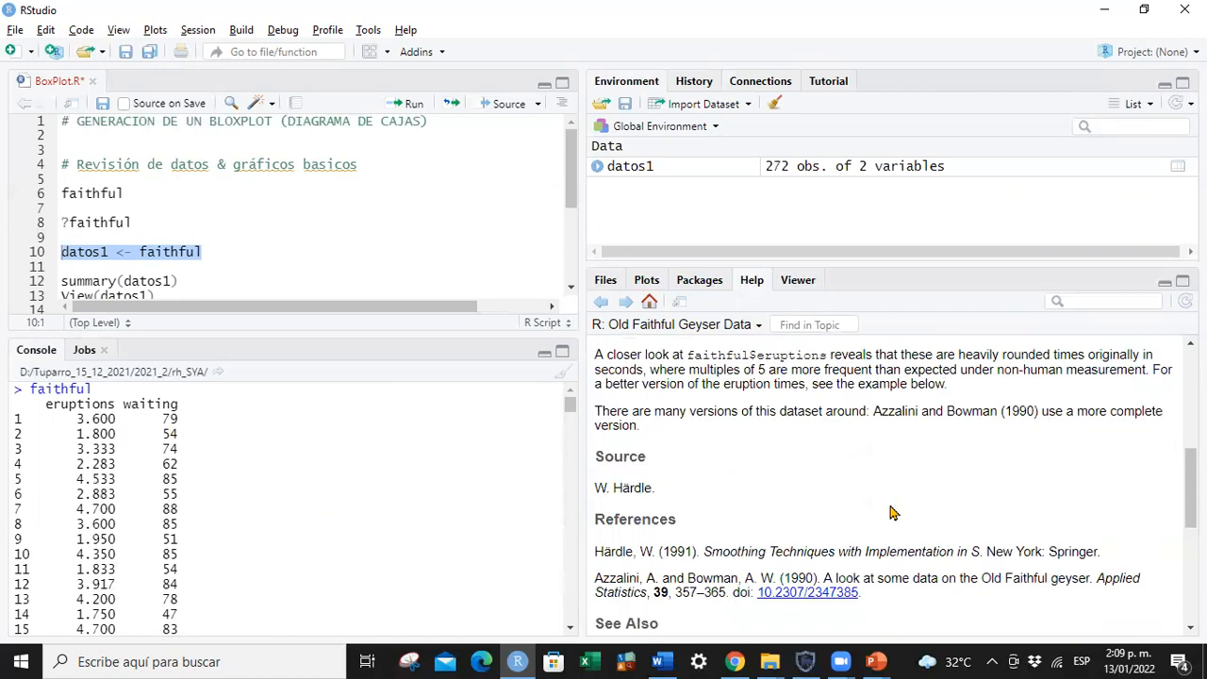
pyautogui.scroll(1, 989, 500)
pyautogui.scroll(5, 989, 501)
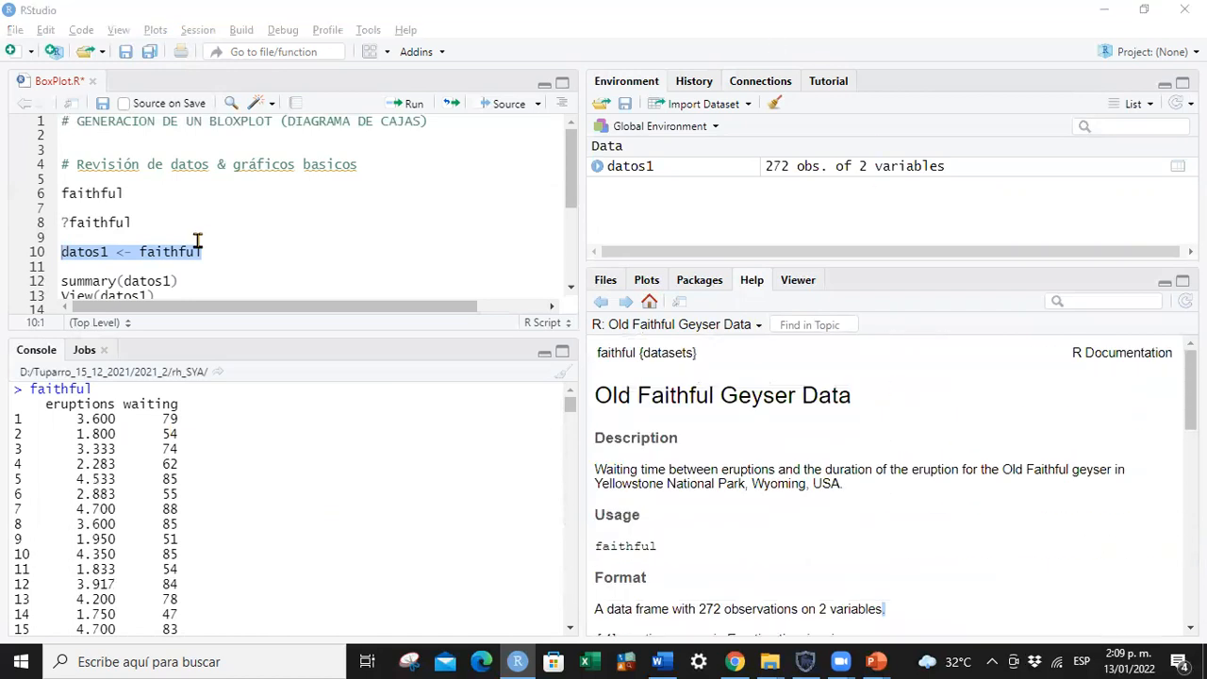
# Run the summary(datos1) line to print the descriptive statistics of both variables.
pyautogui.scroll(-3, 198, 239)
pyautogui.click(67, 172)
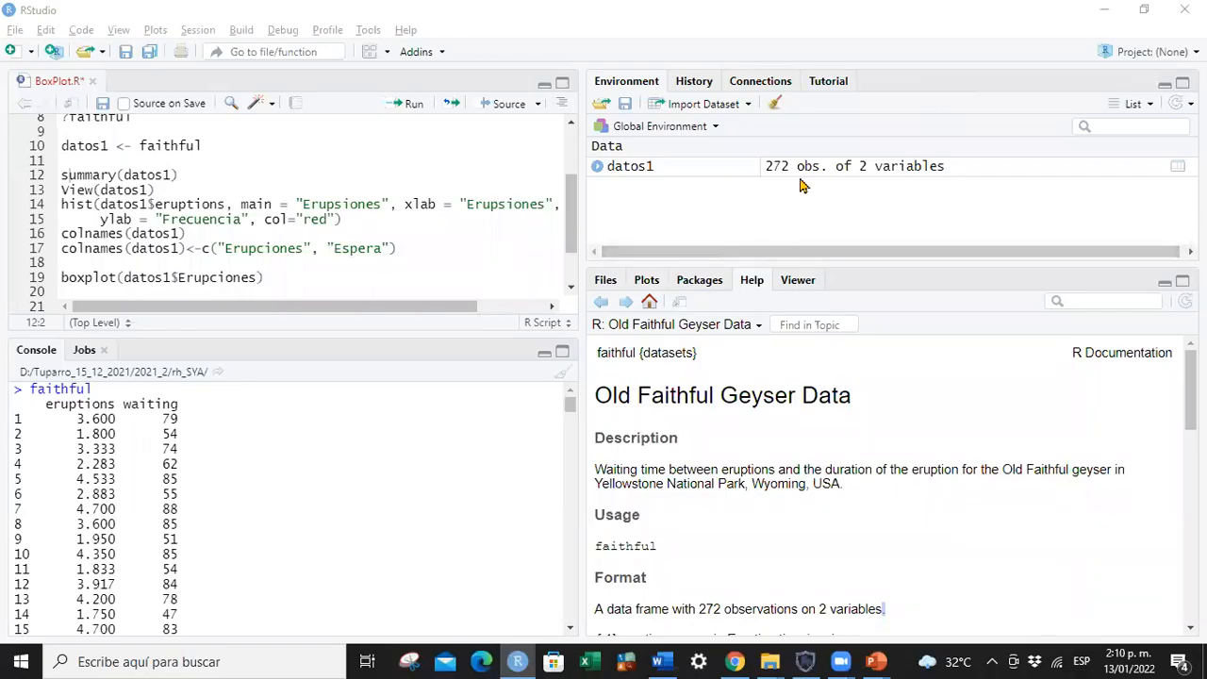
pyautogui.click(114, 179)
pyautogui.click(72, 174)
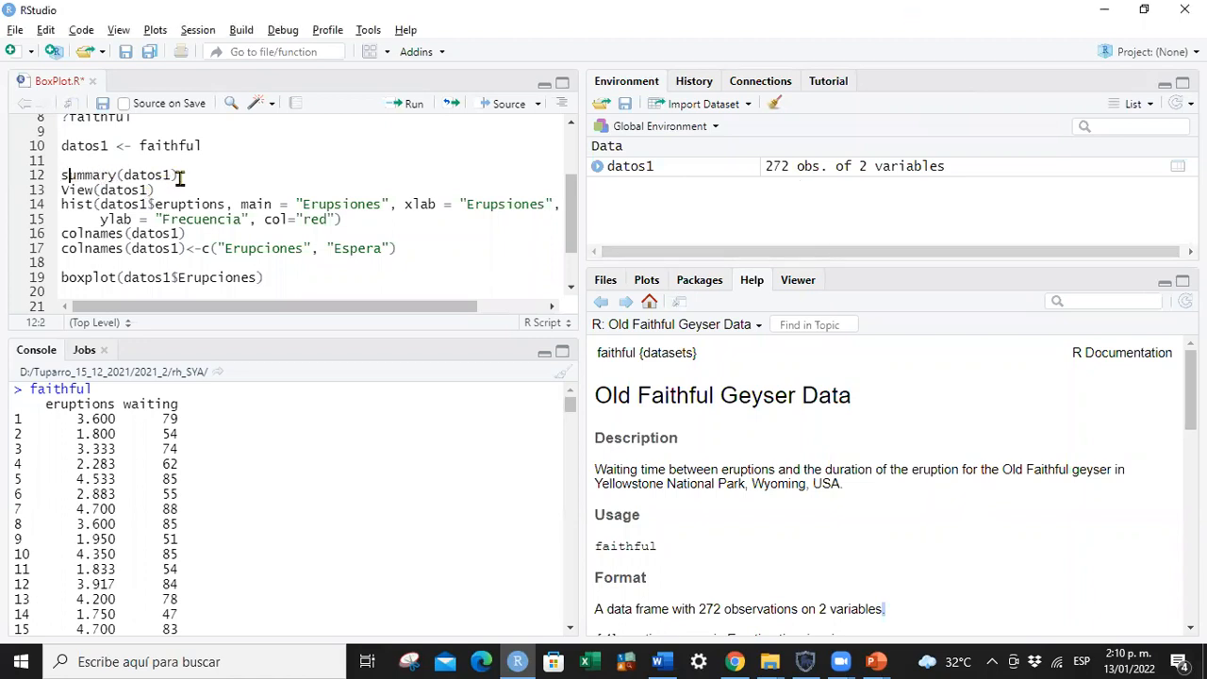
pyautogui.moveTo(178, 178); pyautogui.dragTo(56, 174)
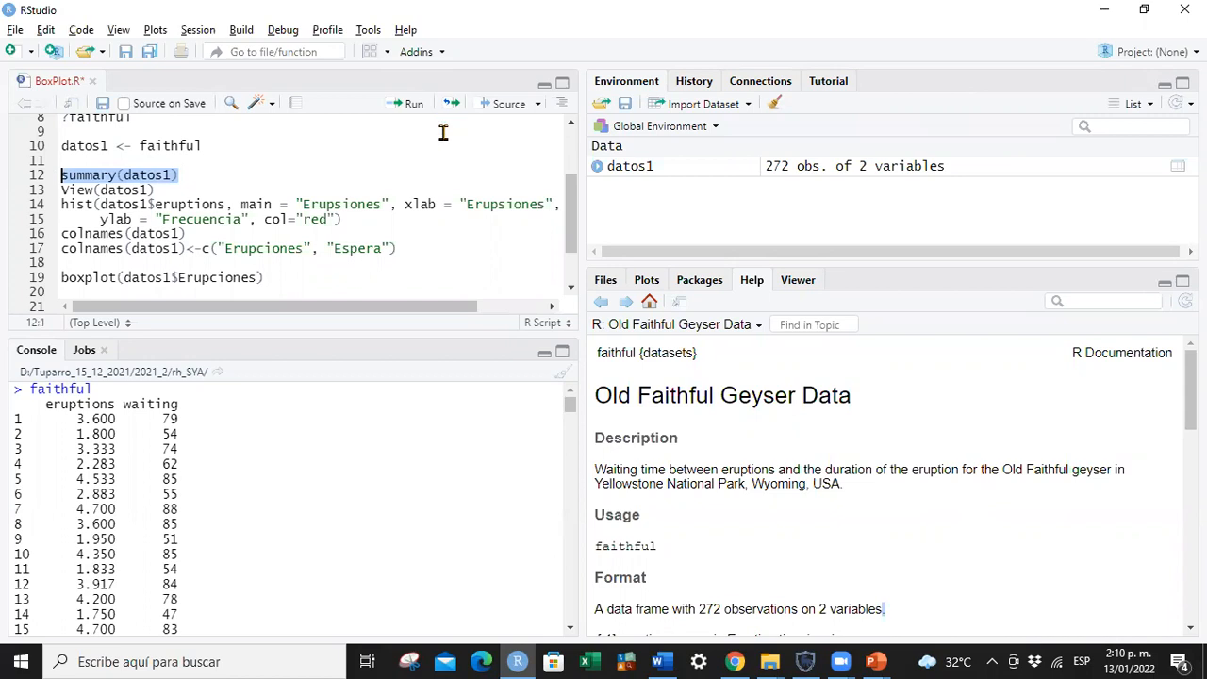
pyautogui.click(413, 105)
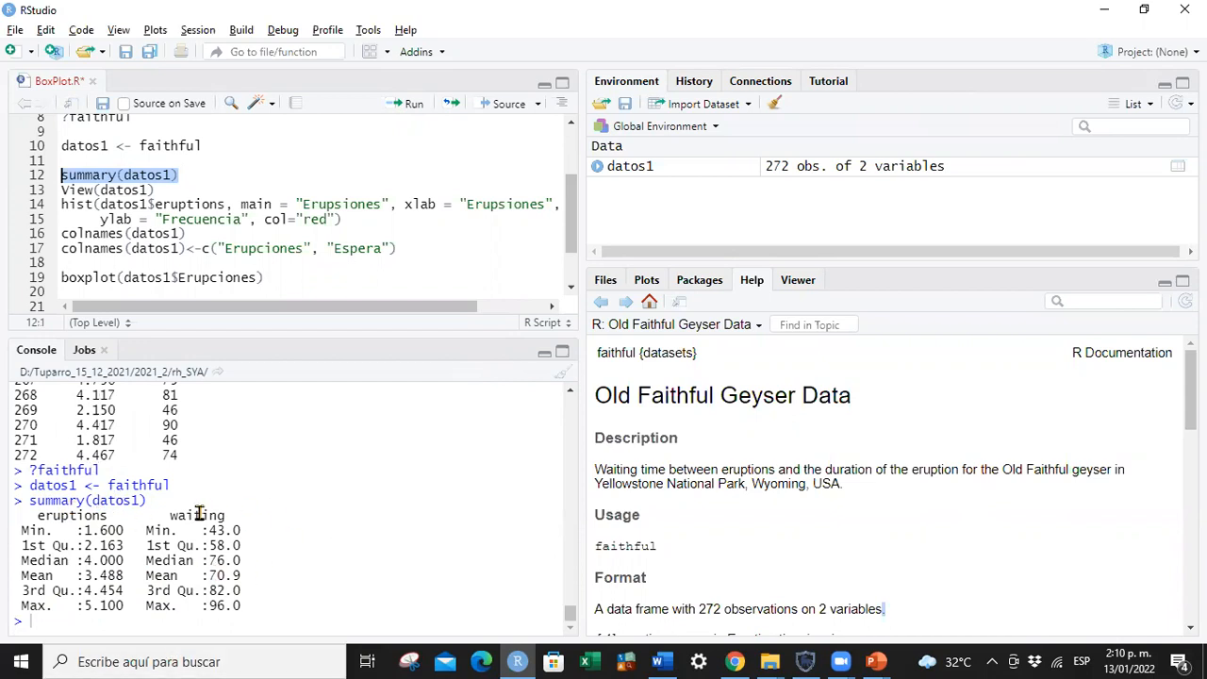
# Examine the eruptions and waiting headings in the summary output, and the first quartile, mean and maximum of eruptions.
pyautogui.moveTo(42, 516)
pyautogui.mouseDown()
pyautogui.moveTo(108, 527)
pyautogui.moveTo(28, 506)
pyautogui.mouseUp()
pyautogui.click(138, 544)
pyautogui.click(153, 524)
pyautogui.doubleClick(211, 515)
pyautogui.click(296, 578)
pyautogui.moveTo(109, 546); pyautogui.dragTo(77, 545)
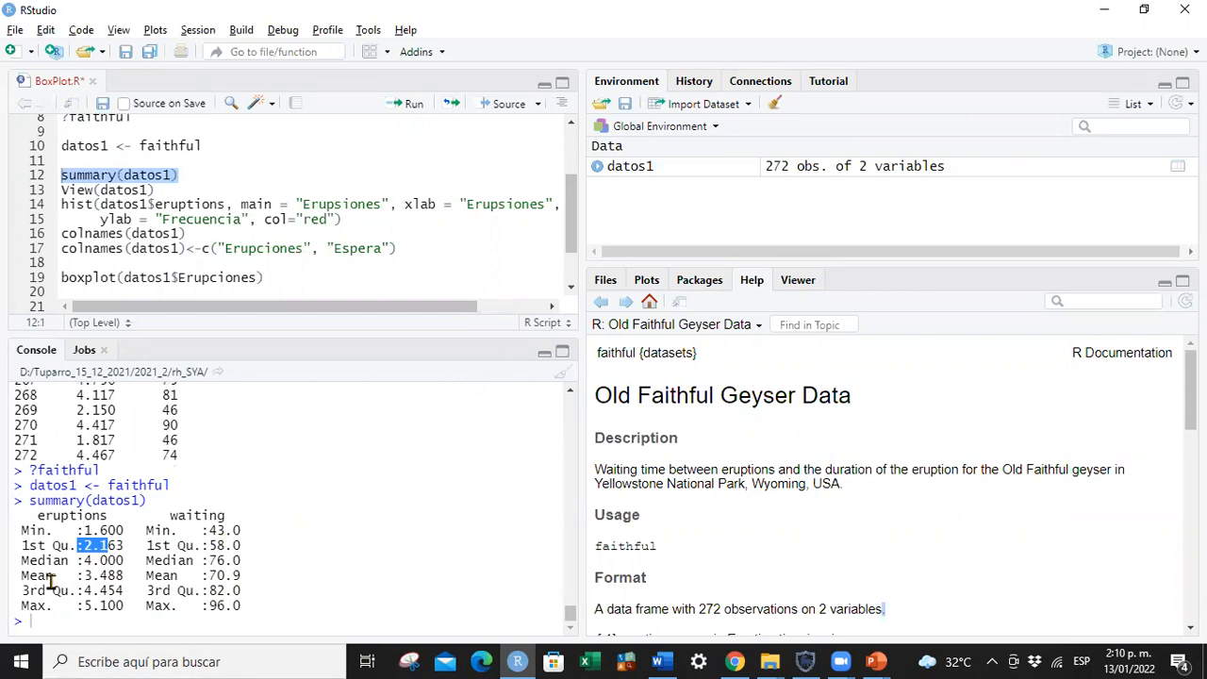
pyautogui.moveTo(91, 576); pyautogui.dragTo(124, 576)
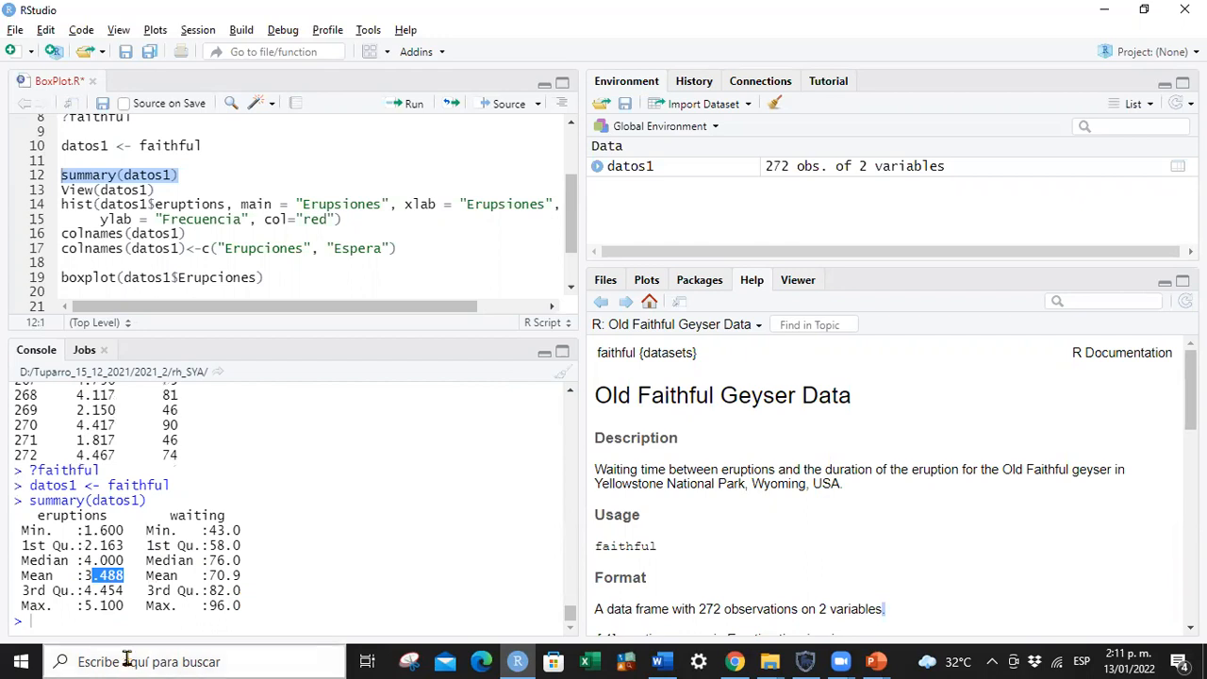
pyautogui.moveTo(91, 606); pyautogui.dragTo(153, 607)
# Run the View(datos1) line to open the data as a table and browse through its rows.
pyautogui.moveTo(175, 183); pyautogui.dragTo(59, 191)
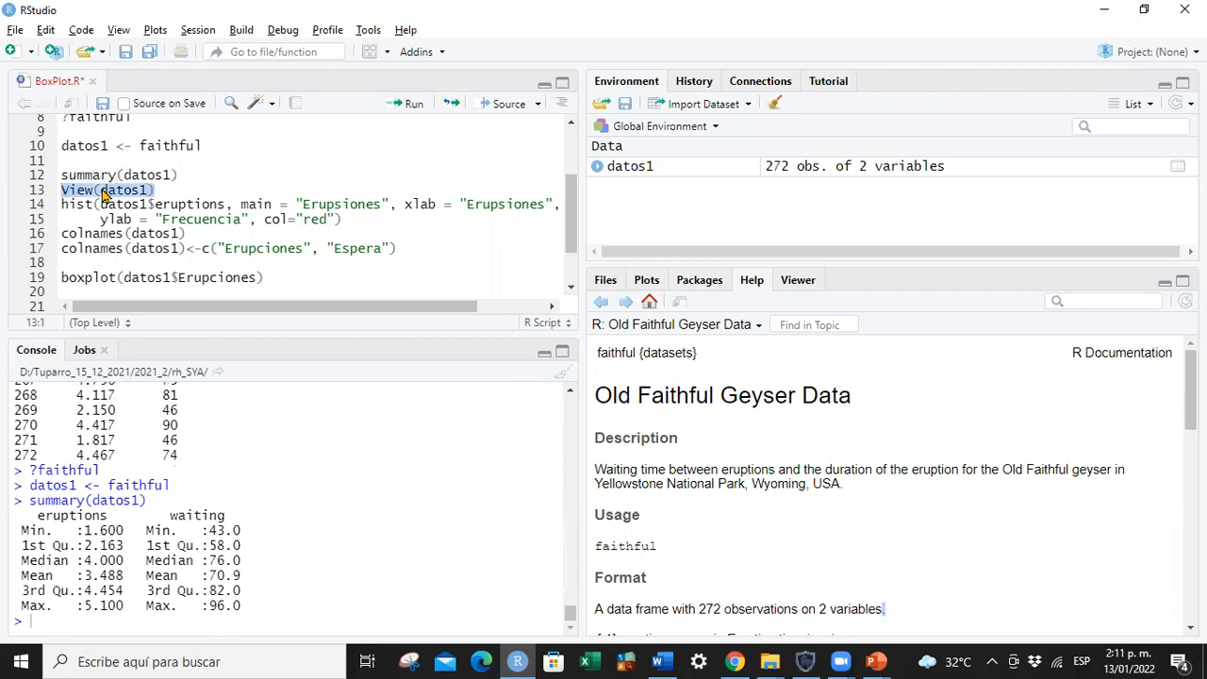
pyautogui.hotkey('ctrl', 'Return')
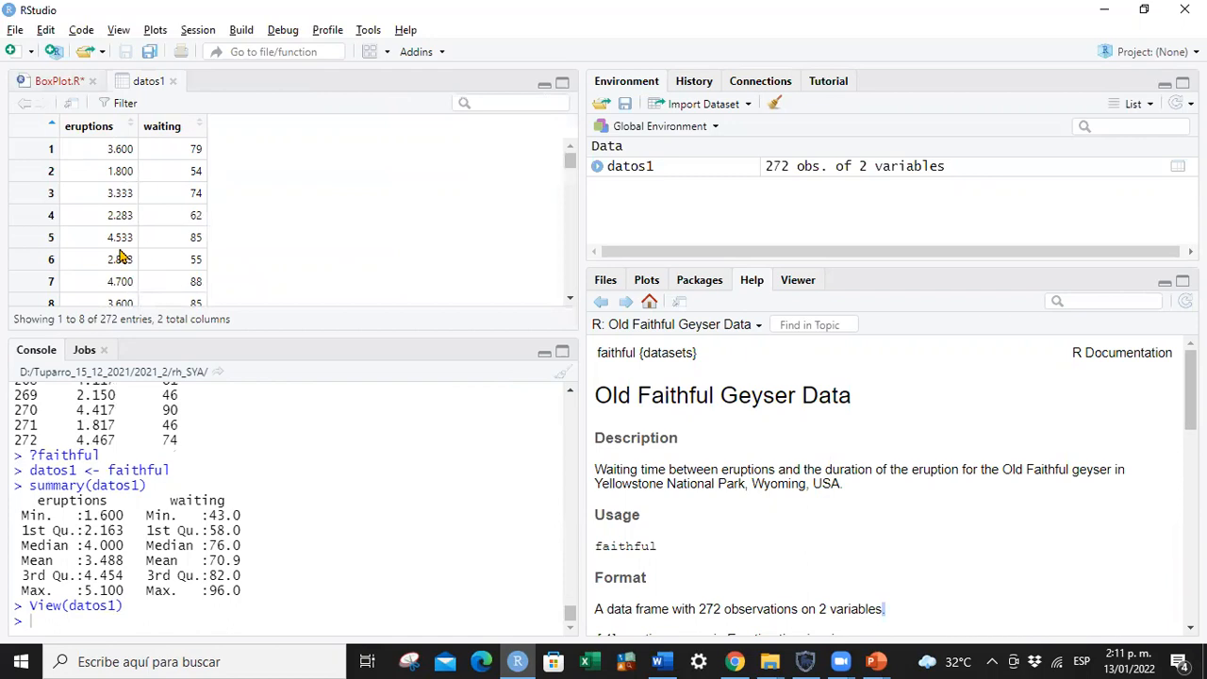
pyautogui.scroll(-15, 168, 203)
pyautogui.scroll(15, 169, 203)
pyautogui.scroll(-20, 179, 202)
pyautogui.scroll(-4, 157, 205)
pyautogui.scroll(10, 157, 206)
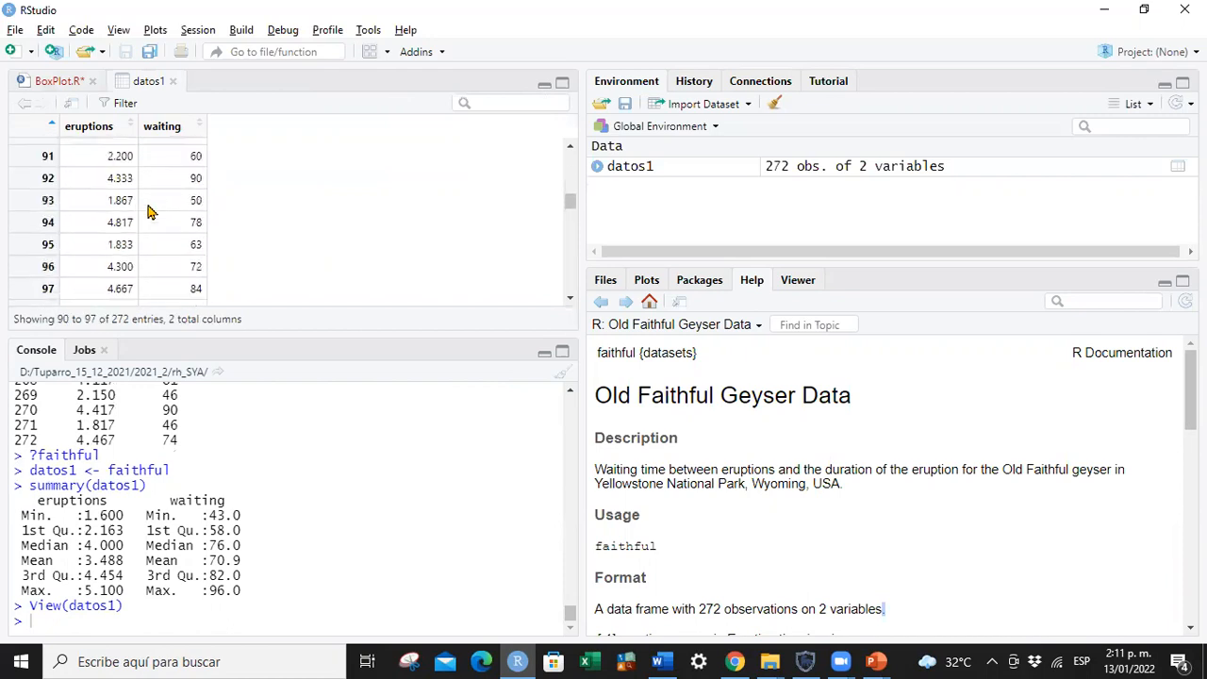
# Run the hist call in BoxPlot.R to plot datos1$eruptions as a red histogram titled "Erupsiones" with the y-axis label "Frecuencia".
pyautogui.click(57, 82)
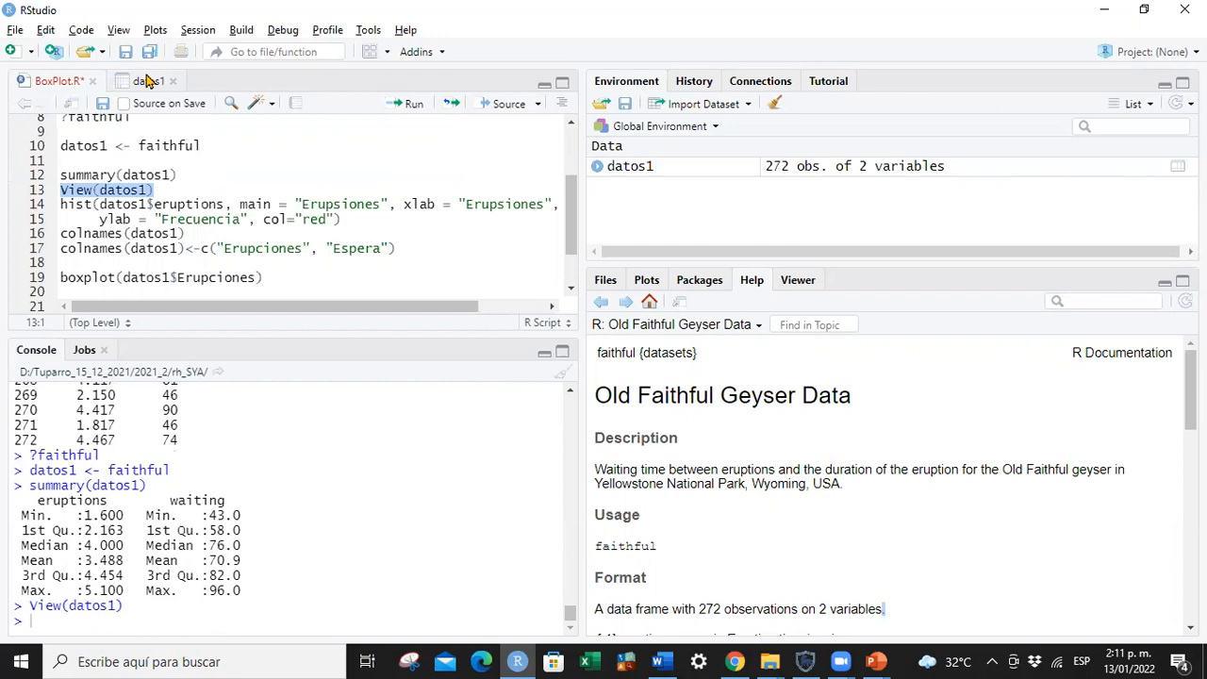
pyautogui.click(76, 204)
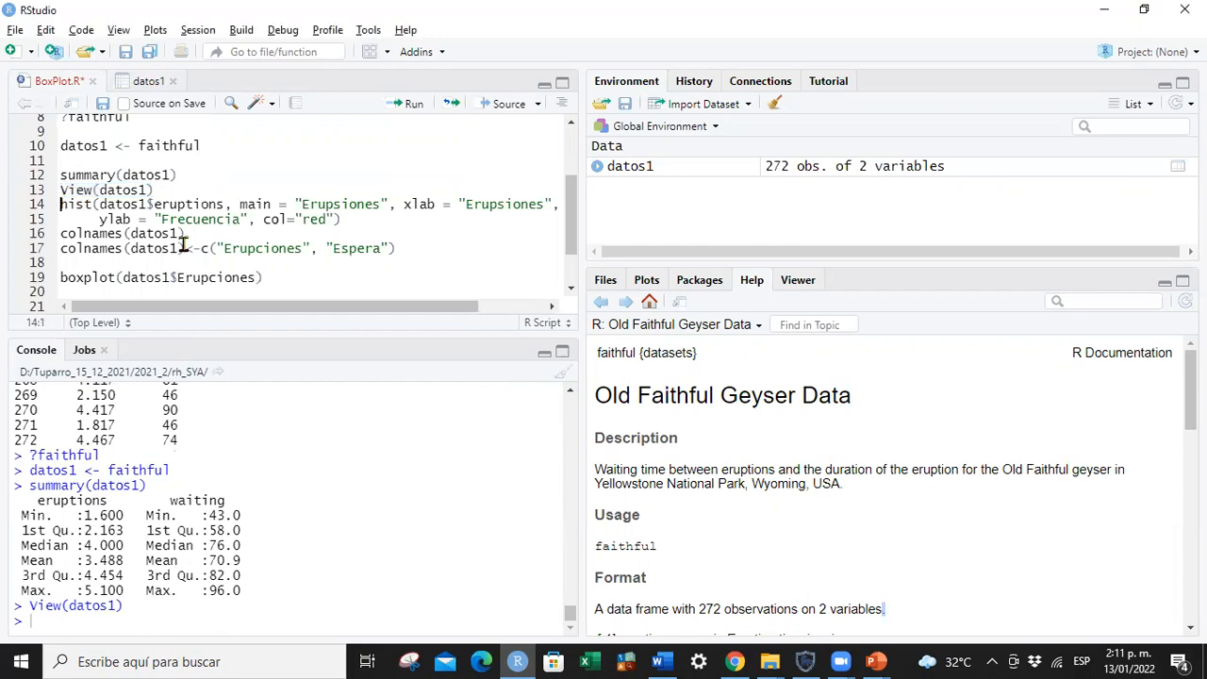
pyautogui.click(365, 212)
pyautogui.click(391, 226)
pyautogui.hotkey('ctrl', 'Return')
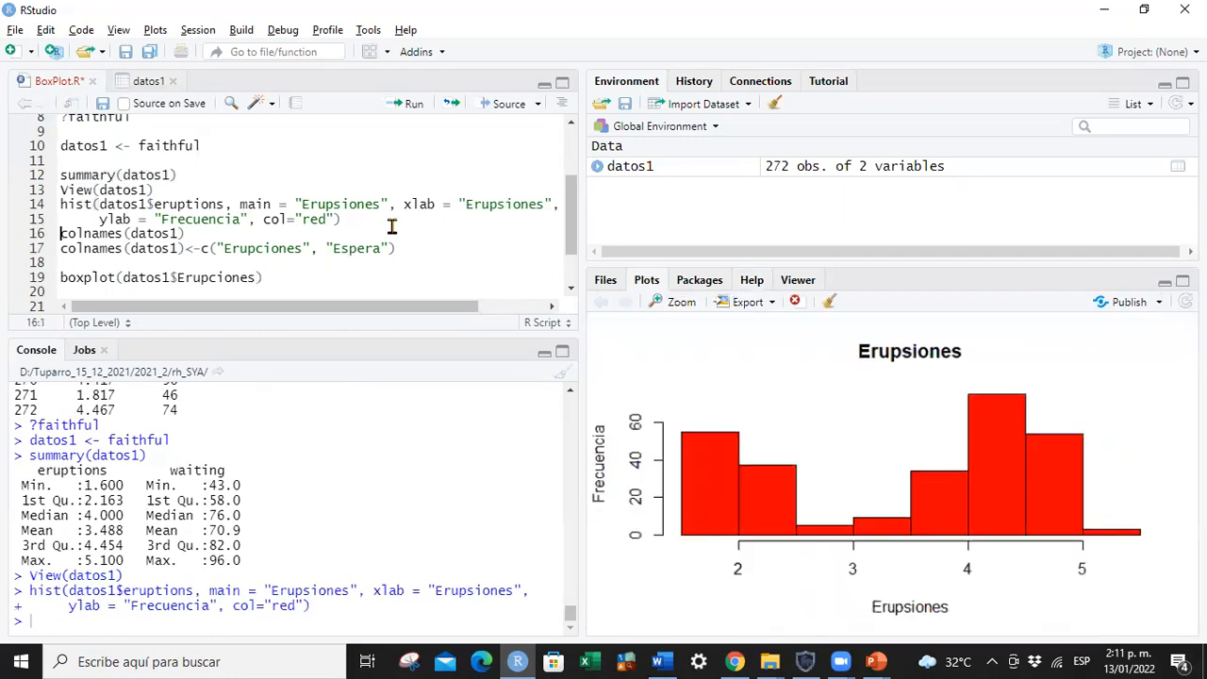
pyautogui.moveTo(392, 227); pyautogui.dragTo(47, 211)
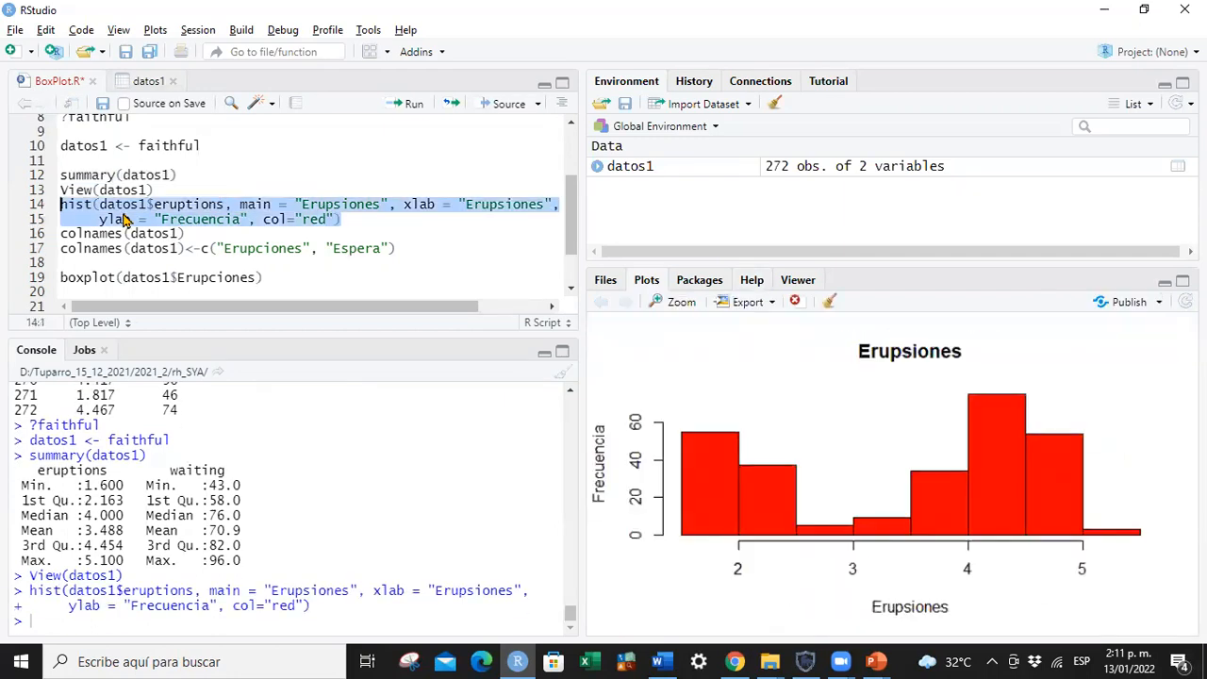
pyautogui.click(412, 105)
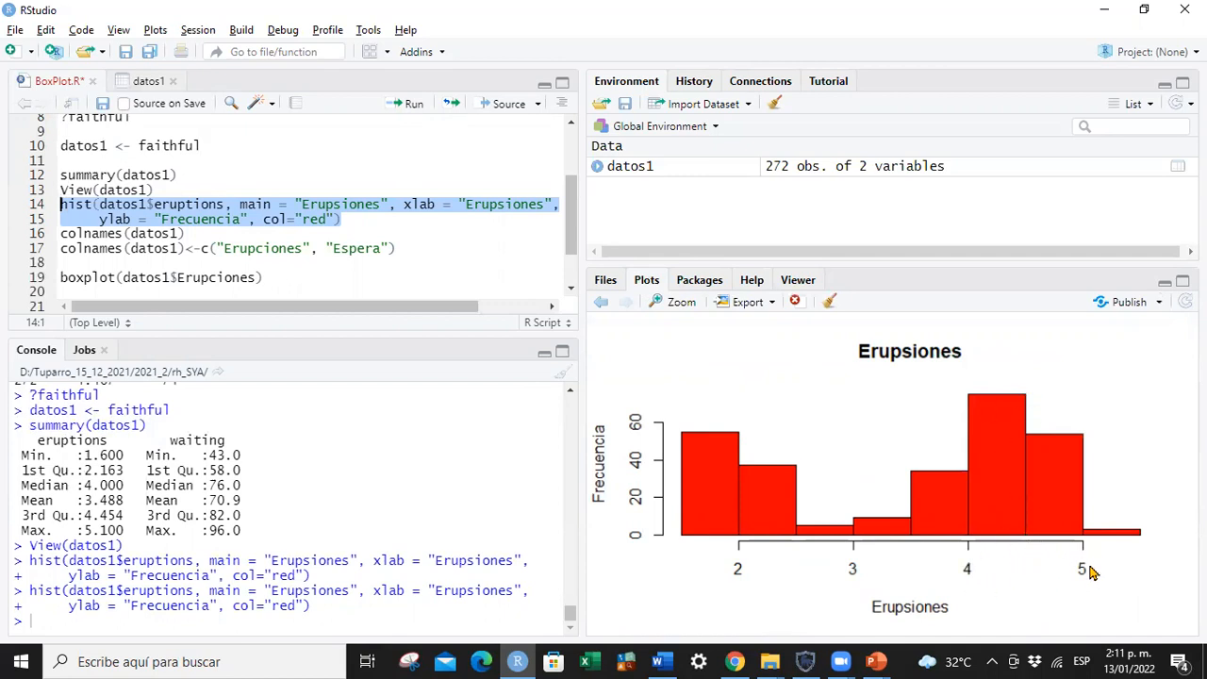
# List the column names of datos1 and rename them "Erupciones" and "Espera" by running the two colnames lines.
pyautogui.moveTo(188, 234); pyautogui.dragTo(61, 233)
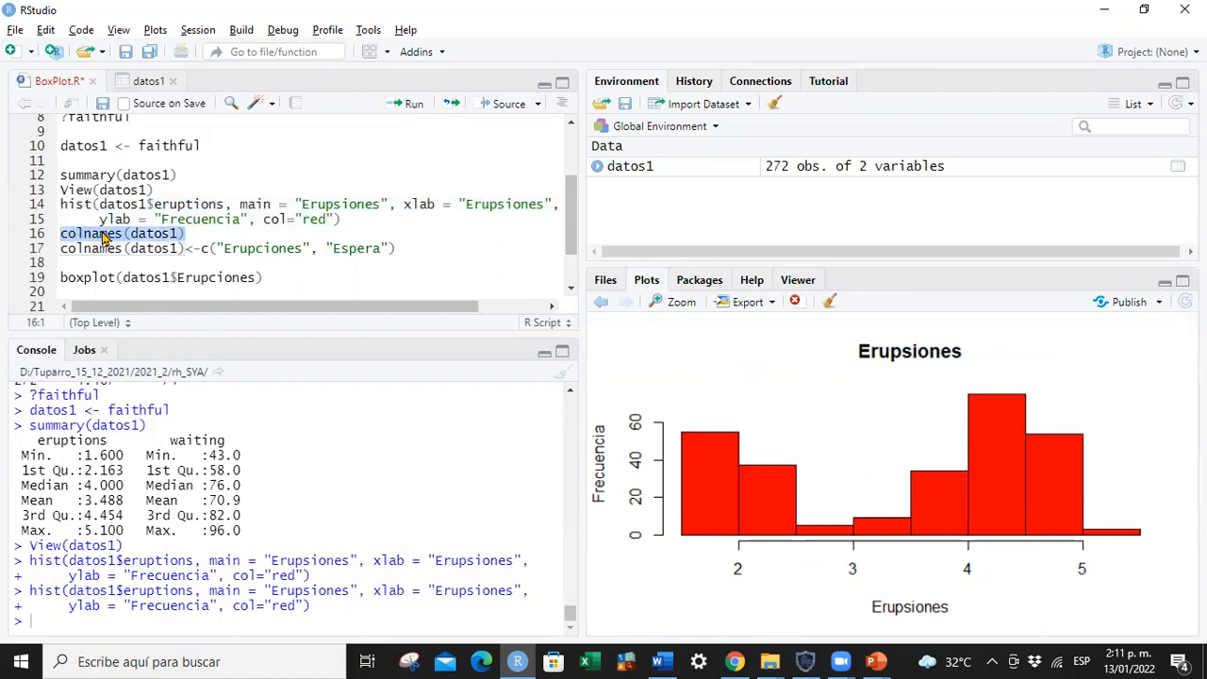
pyautogui.hotkey('ctrl', 'Return')
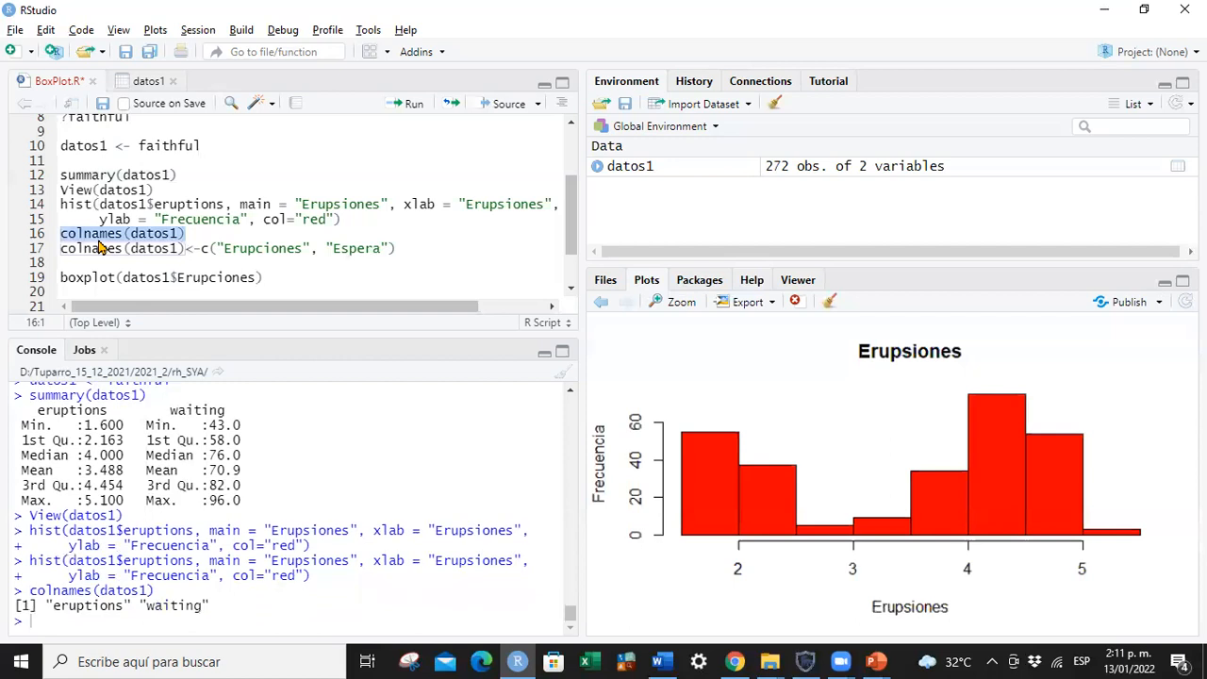
pyautogui.click(157, 248)
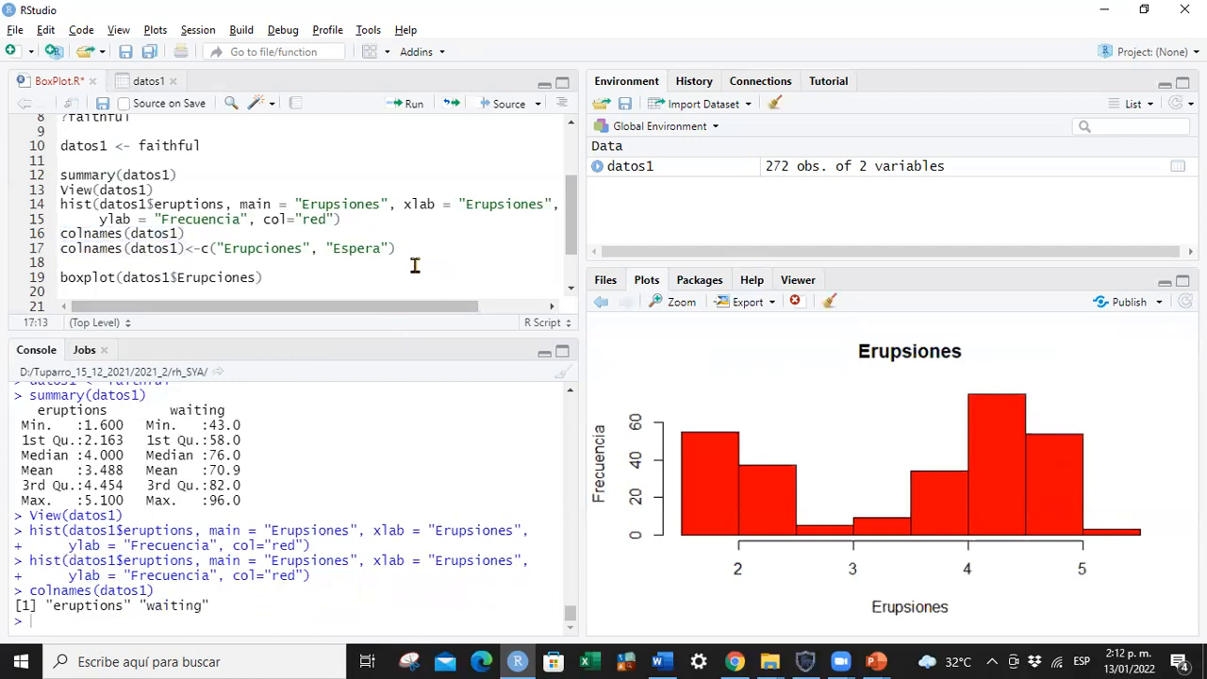
pyautogui.moveTo(415, 248); pyautogui.dragTo(318, 248)
pyautogui.moveTo(149, 241); pyautogui.dragTo(54, 243)
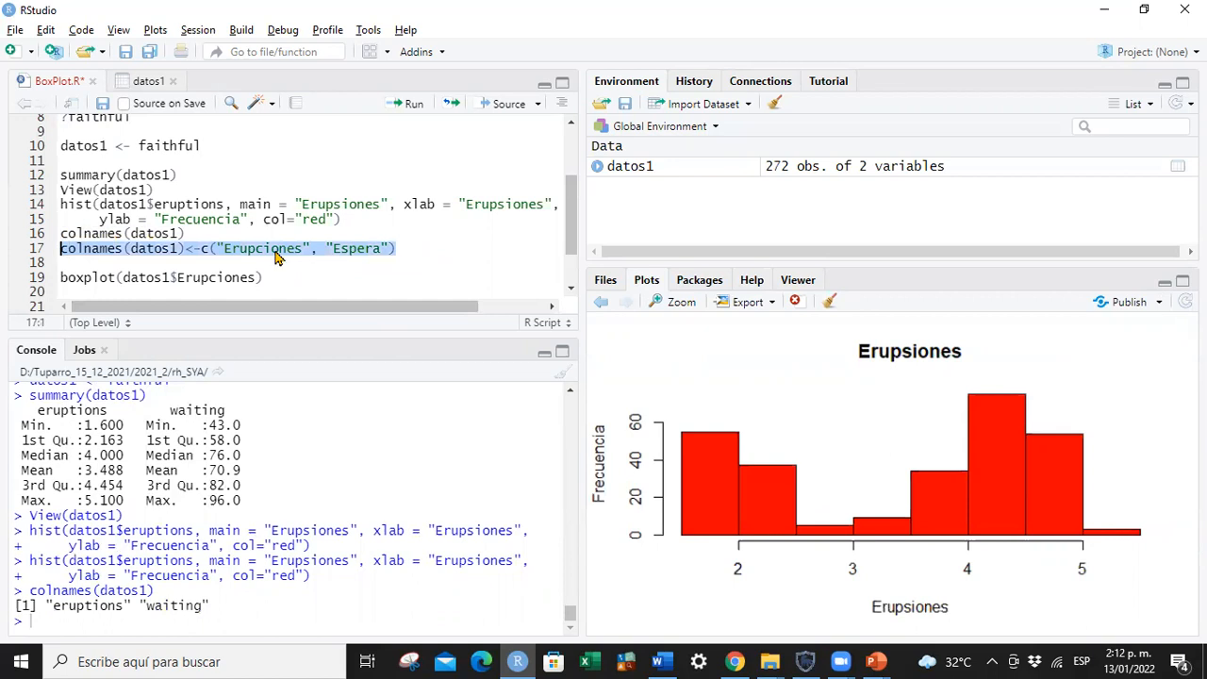
pyautogui.hotkey('ctrl', 'Return')
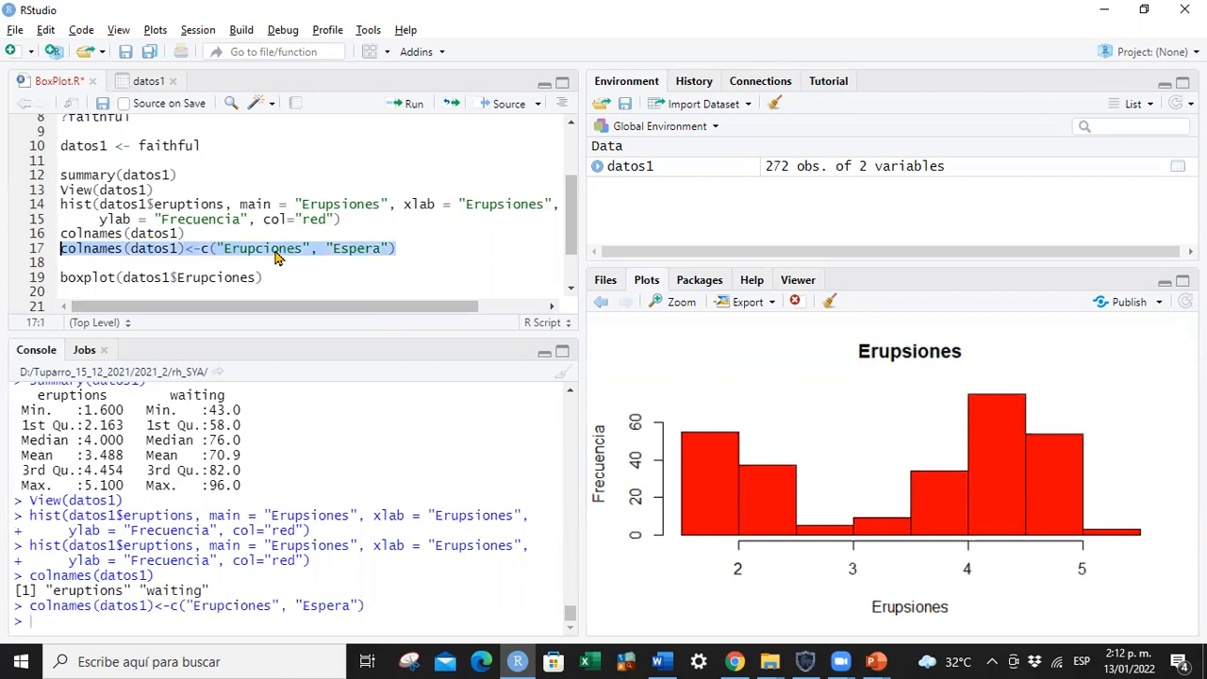
pyautogui.click(394, 249)
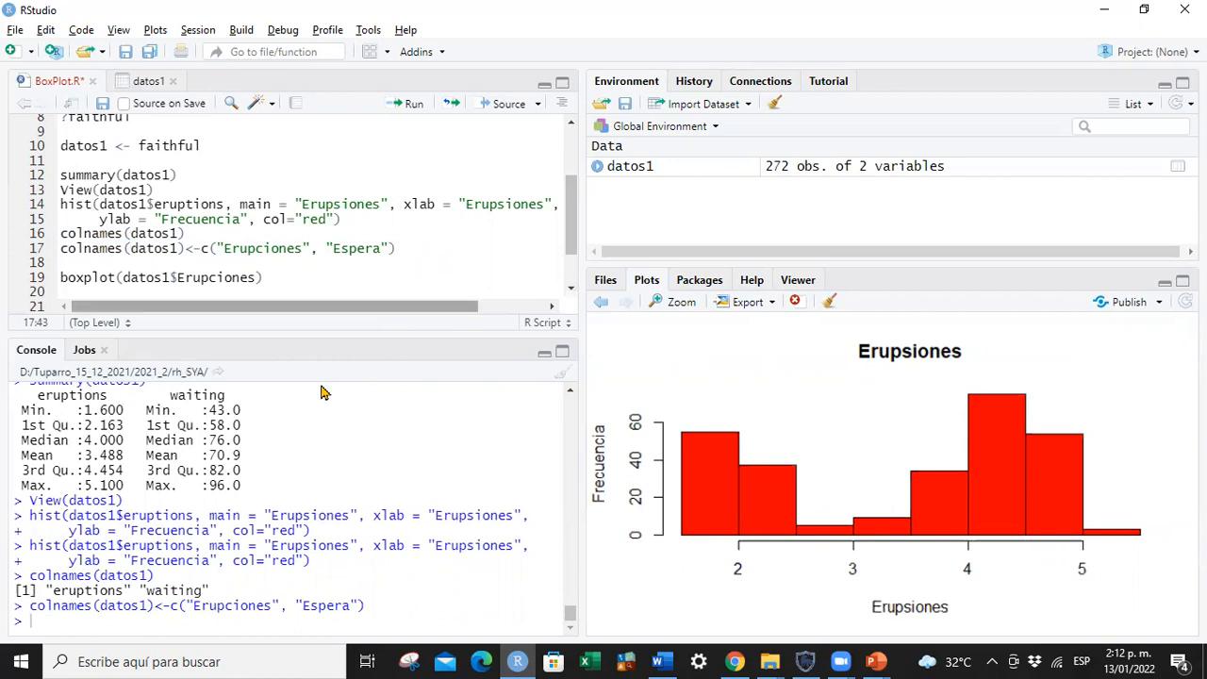
# Run the boxplot(datos1$Erupciones) line in BoxPlot.R to draw a box plot of the eruptions column.
pyautogui.scroll(-2, 93, 277)
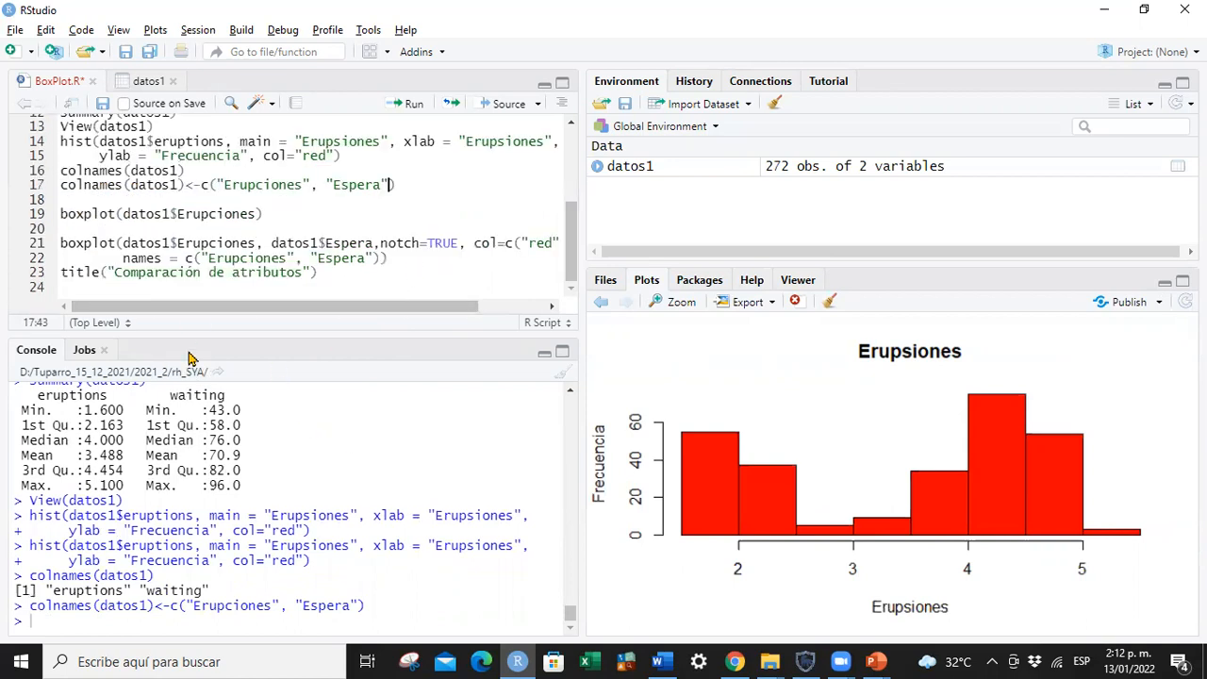
pyautogui.moveTo(287, 215); pyautogui.dragTo(60, 215)
pyautogui.click(104, 224)
pyautogui.click(151, 215)
pyautogui.doubleClick(154, 215)
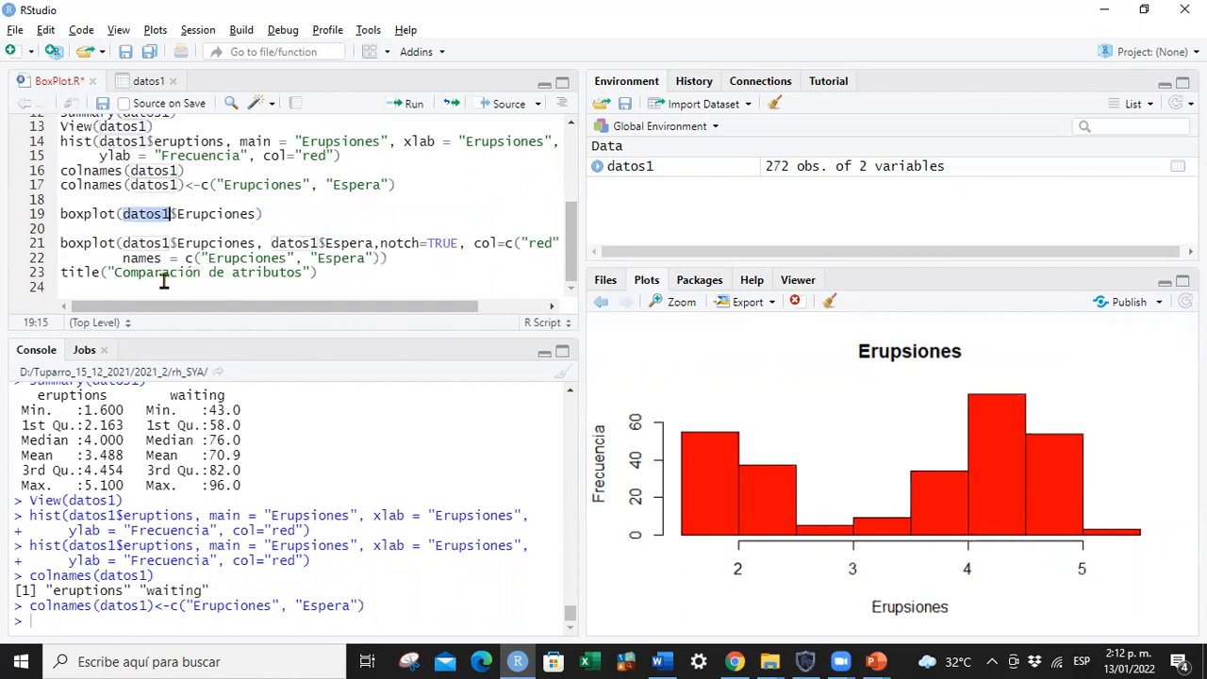
pyautogui.click(185, 215)
pyautogui.doubleClick(222, 215)
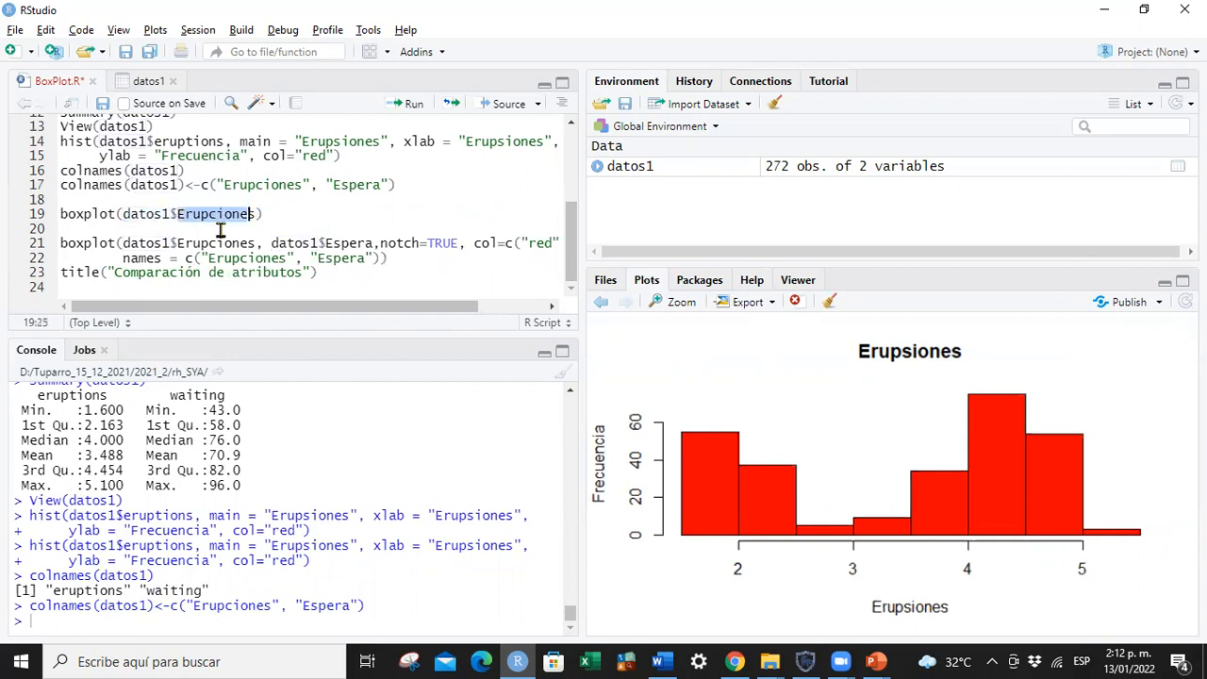
pyautogui.click(268, 200)
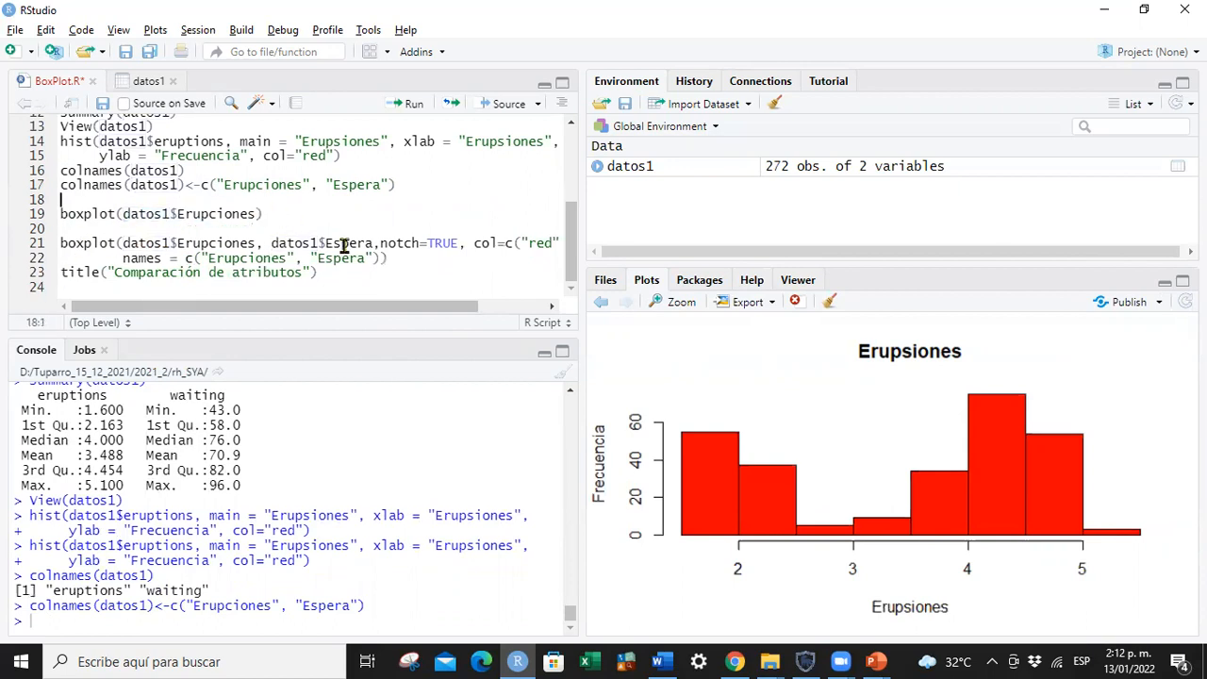
pyautogui.click(273, 214)
pyautogui.hotkey('ctrl', 'Return')
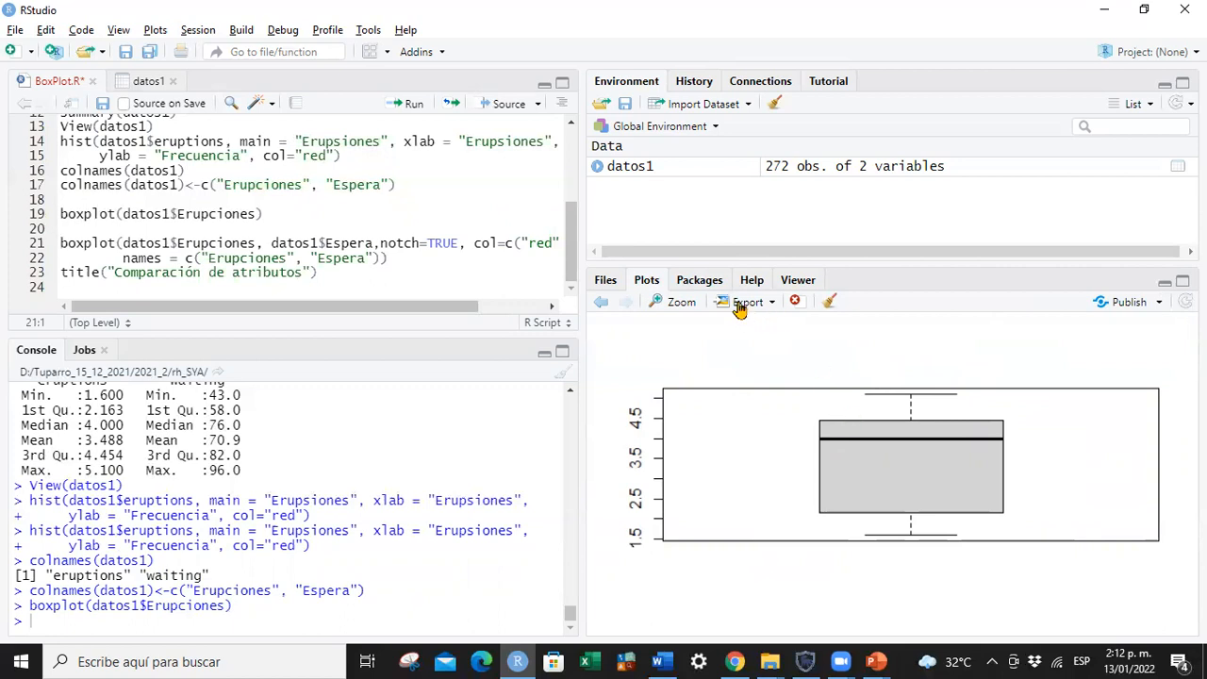
# View the Erupciones box plot in an enlarged window and close that window.
pyautogui.click(689, 303)
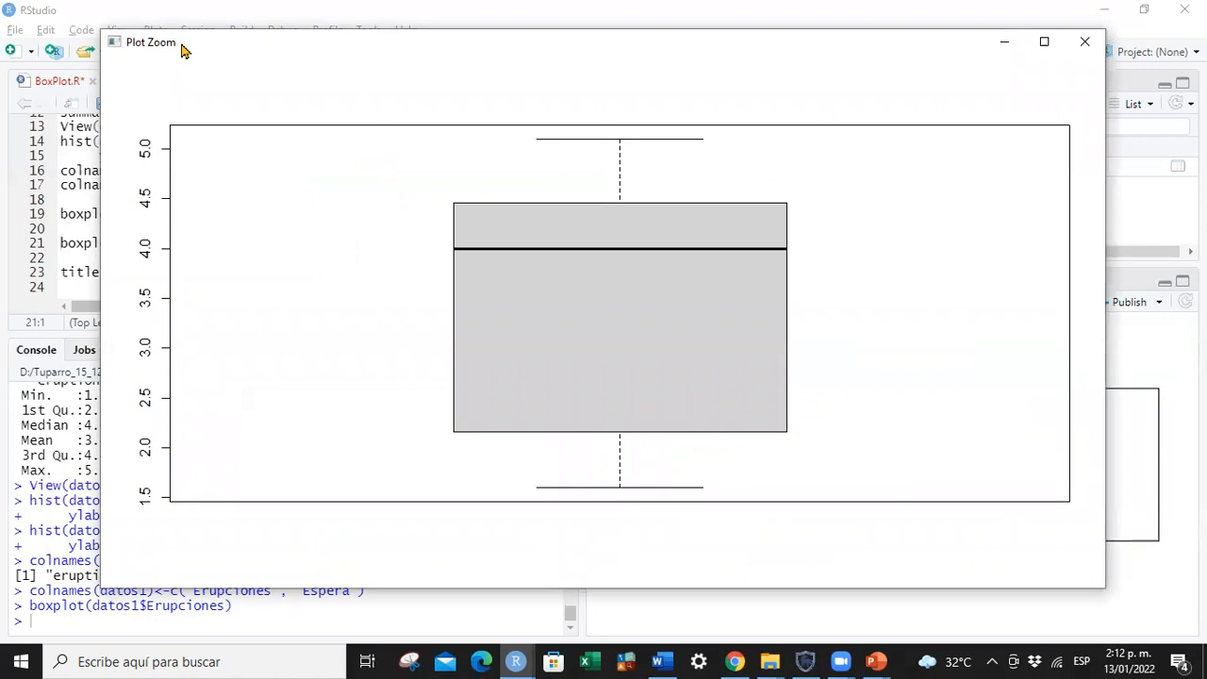
pyautogui.moveTo(182, 45); pyautogui.dragTo(194, 92)
pyautogui.click(1097, 90)
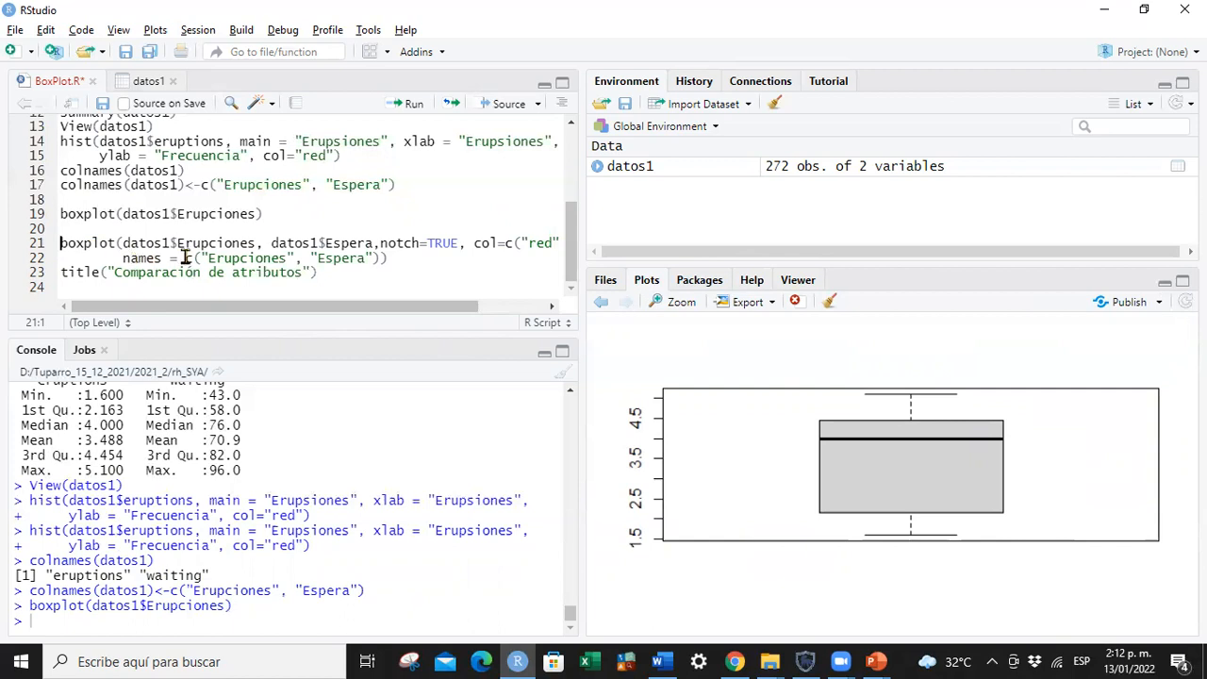
# Examine the two-variable boxplot call's arguments: datos1$Erupciones, datos1$Espera, notch=TRUE and the col vector.
pyautogui.moveTo(255, 243); pyautogui.dragTo(121, 243)
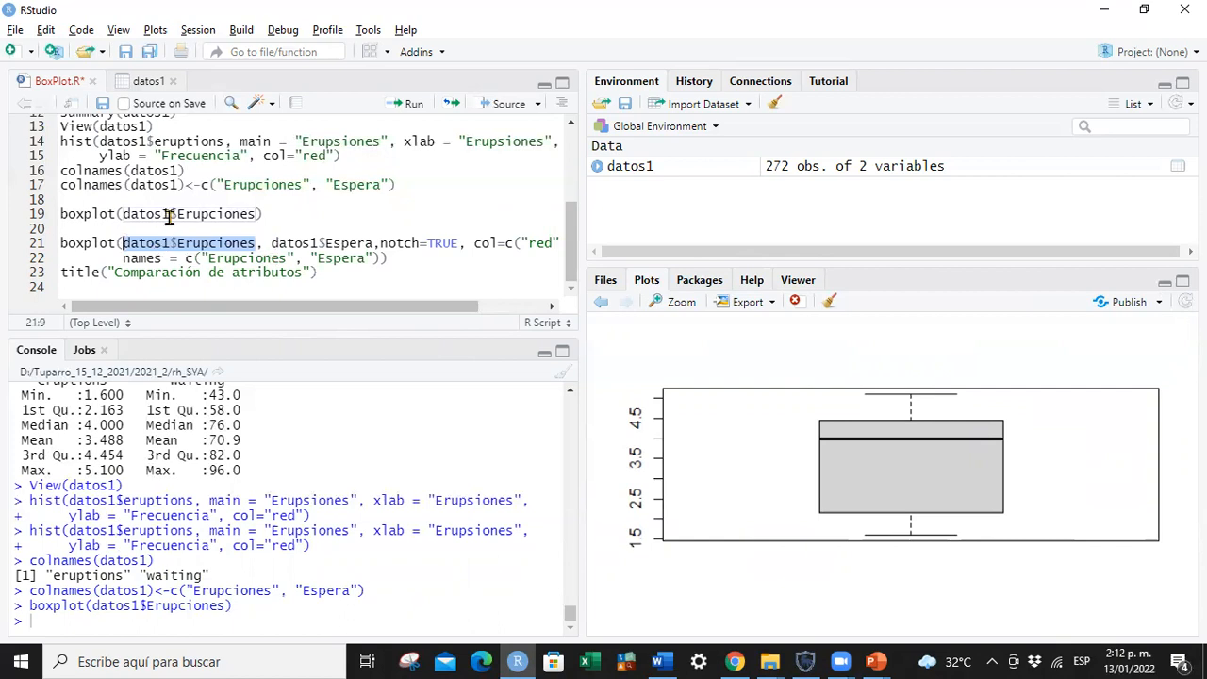
pyautogui.click(274, 243)
pyautogui.click(310, 243)
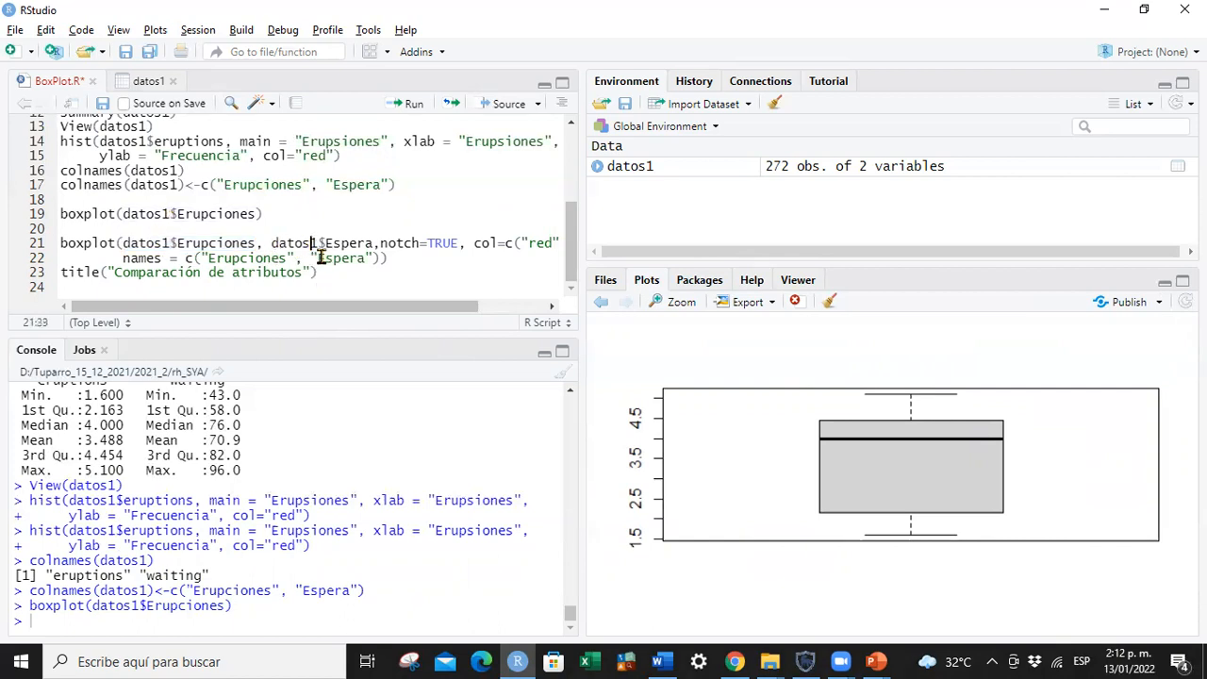
pyautogui.moveTo(374, 243); pyautogui.dragTo(326, 244)
pyautogui.click(413, 243)
pyautogui.click(394, 263)
pyautogui.moveTo(474, 243); pyautogui.dragTo(516, 243)
pyautogui.press('Right')
pyautogui.press('Right')
pyautogui.press('Right')
pyautogui.press('Right')
pyautogui.press('Right')
pyautogui.press('Right')
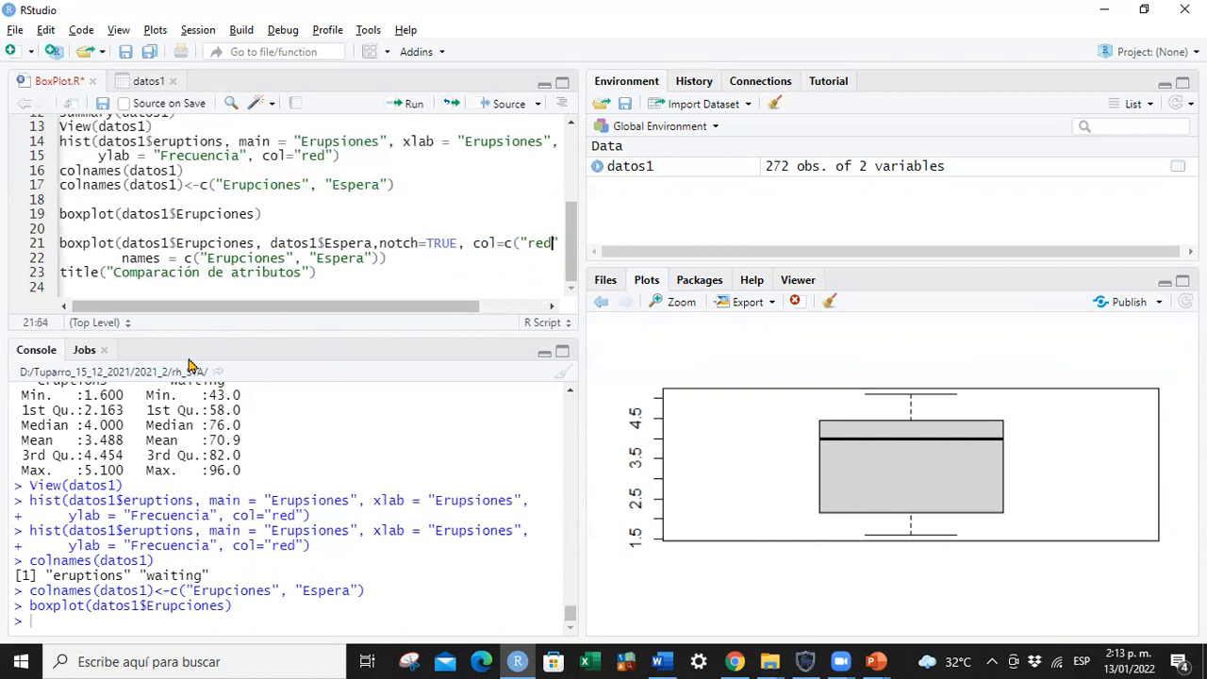
# Run the two-variable boxplot call to draw notched red and blue boxes named "Erupciones" and "Espera".
pyautogui.click(178, 258)
pyautogui.click(396, 260)
pyautogui.hotkey('ctrl', 'Return')
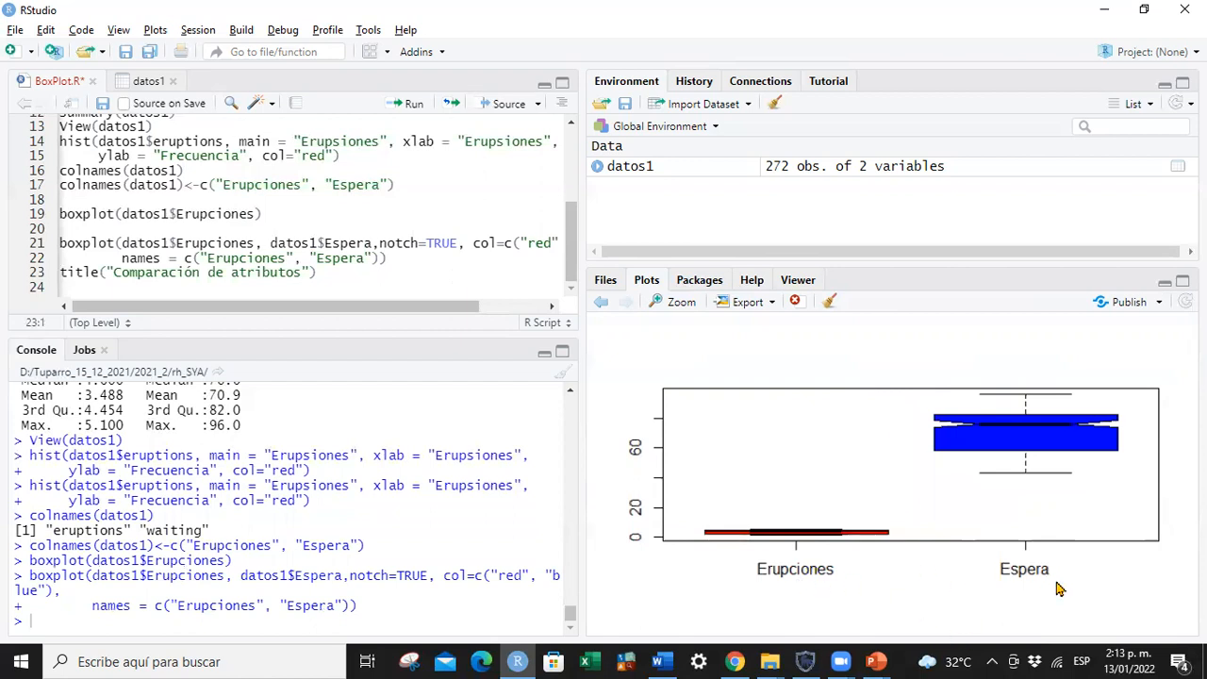
# View the notched two-variable box plot in an enlarged window, move the window down and minimize it.
pyautogui.click(673, 303)
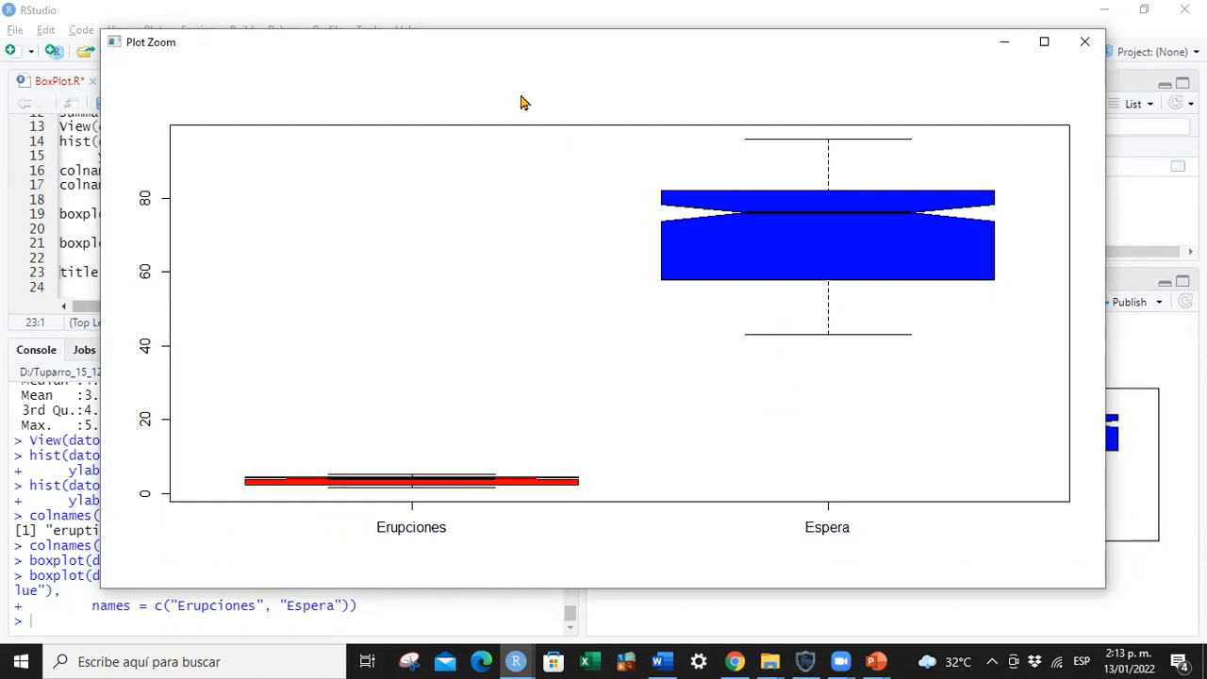
pyautogui.moveTo(183, 32); pyautogui.dragTo(183, 123)
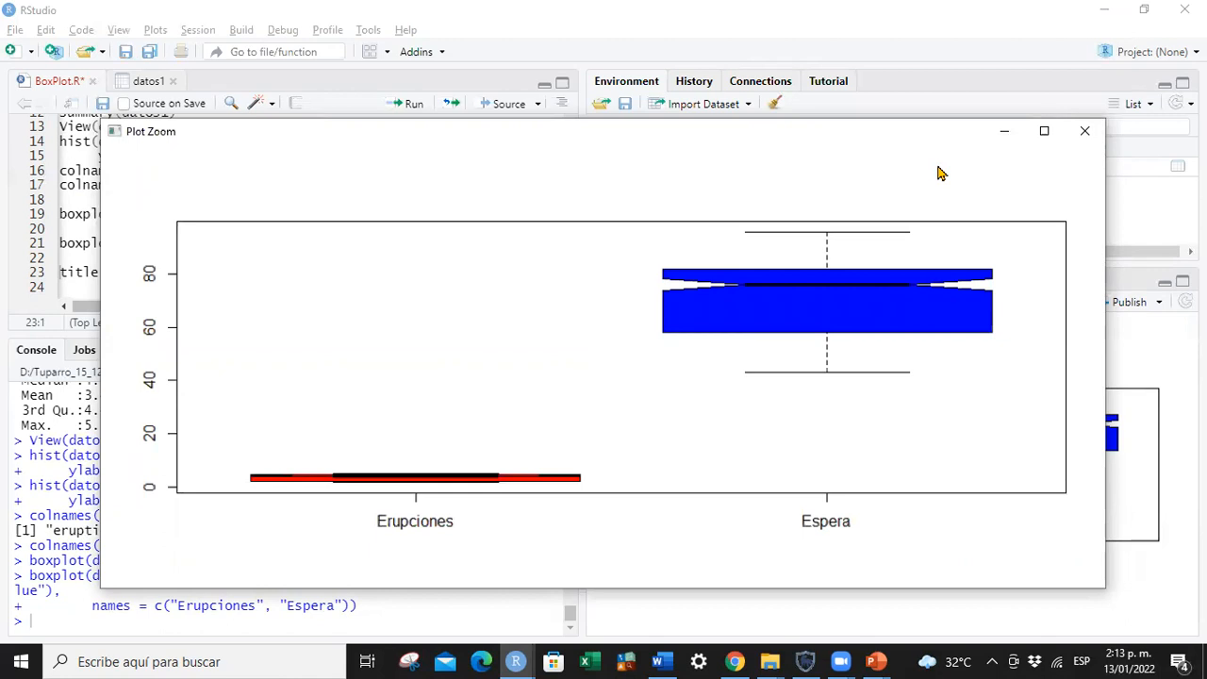
pyautogui.click(1003, 132)
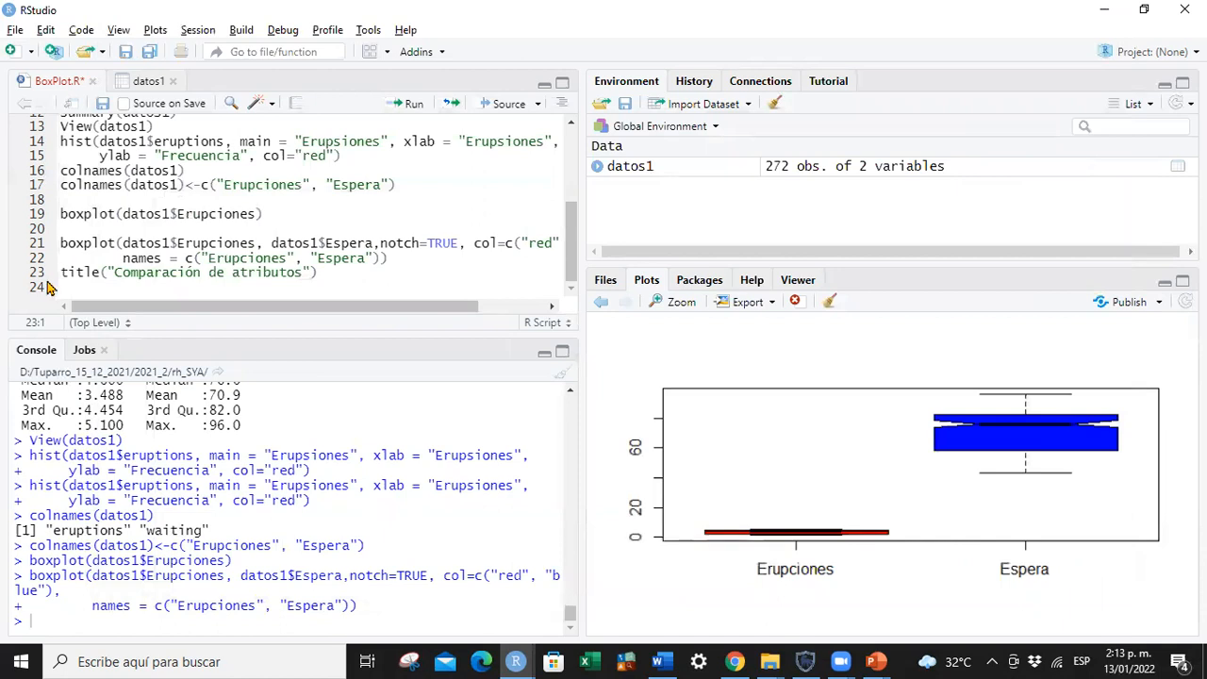
# Run the title line to add the heading "Comparación de atributos" to the two-variable box plot.
pyautogui.doubleClick(59, 271)
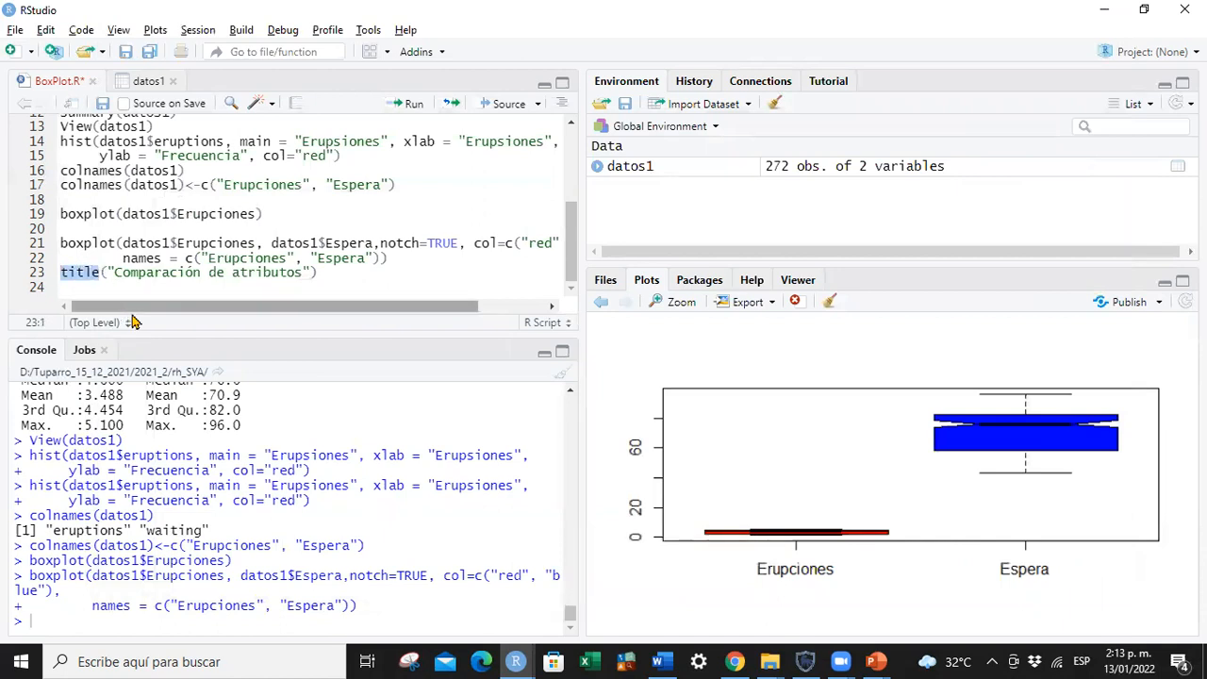
pyautogui.click(335, 273)
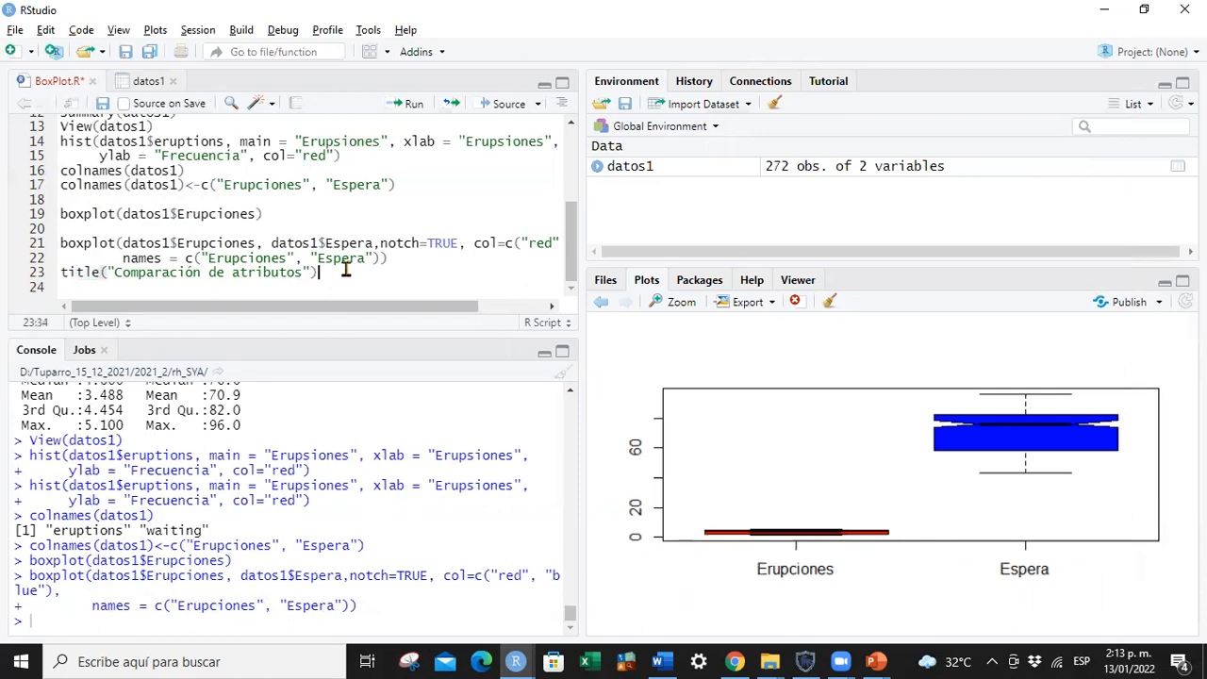
pyautogui.hotkey('ctrl', 'Return')
# Try to view the titled "Comparación de atributos" box plot in an enlarged window.
pyautogui.click(690, 300)
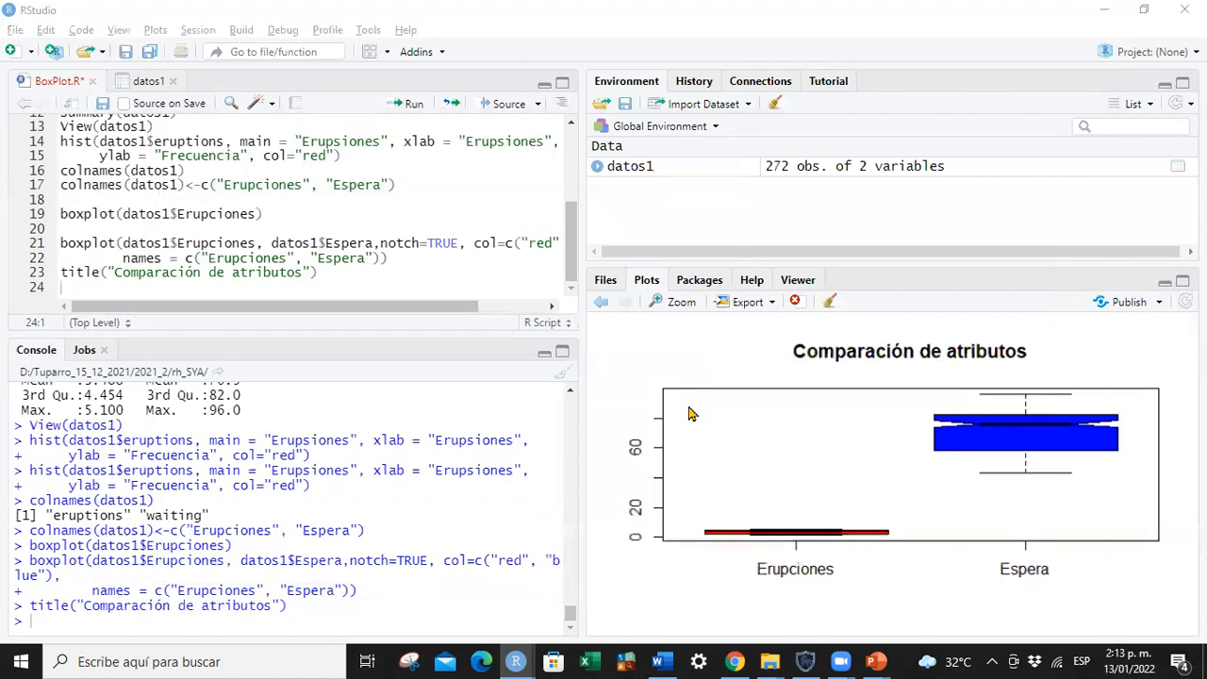
pyautogui.click(688, 308)
pyautogui.click(679, 309)
pyautogui.click(677, 307)
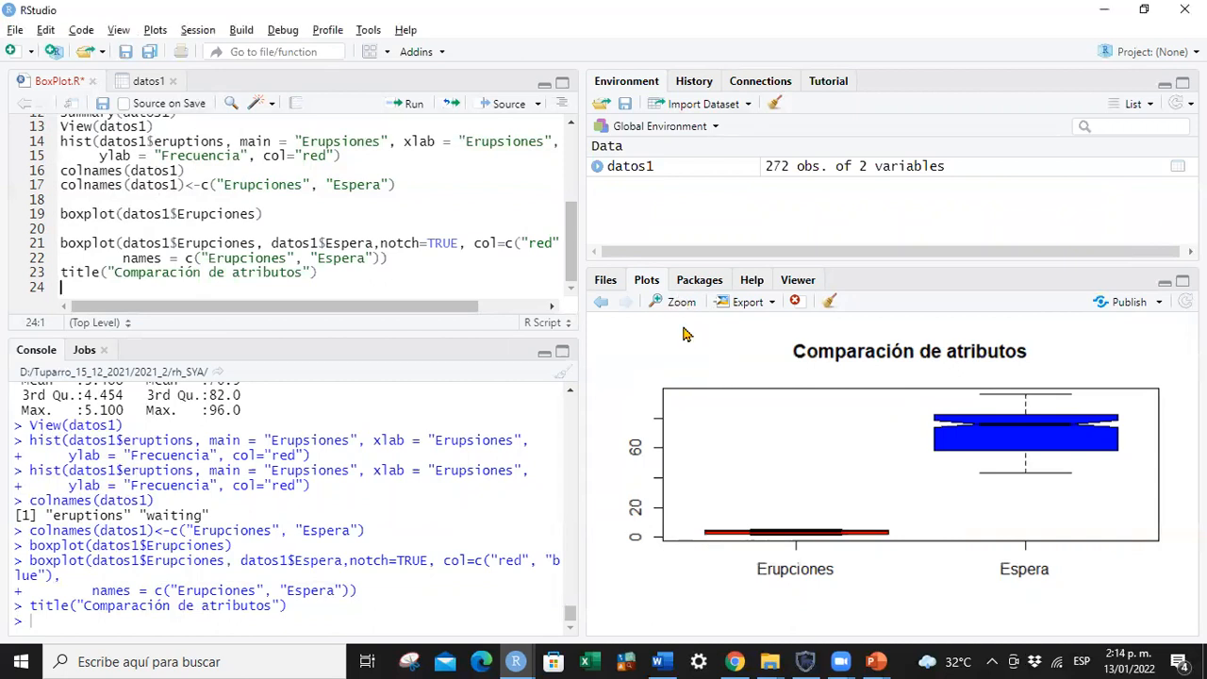